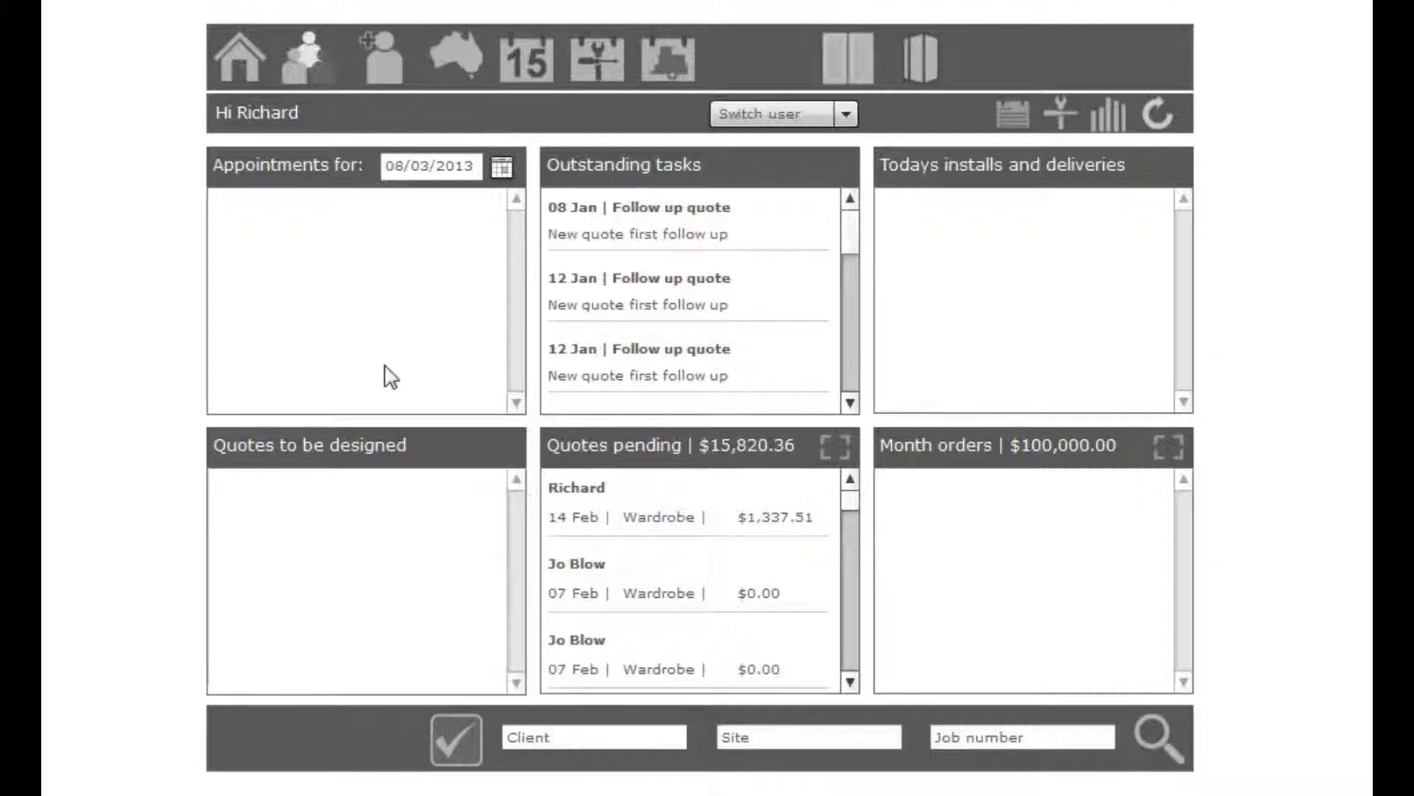
- Start a robe design in a three-walled room with a height of 2650 and set the back wall's length to 2700
left_click(850, 59)
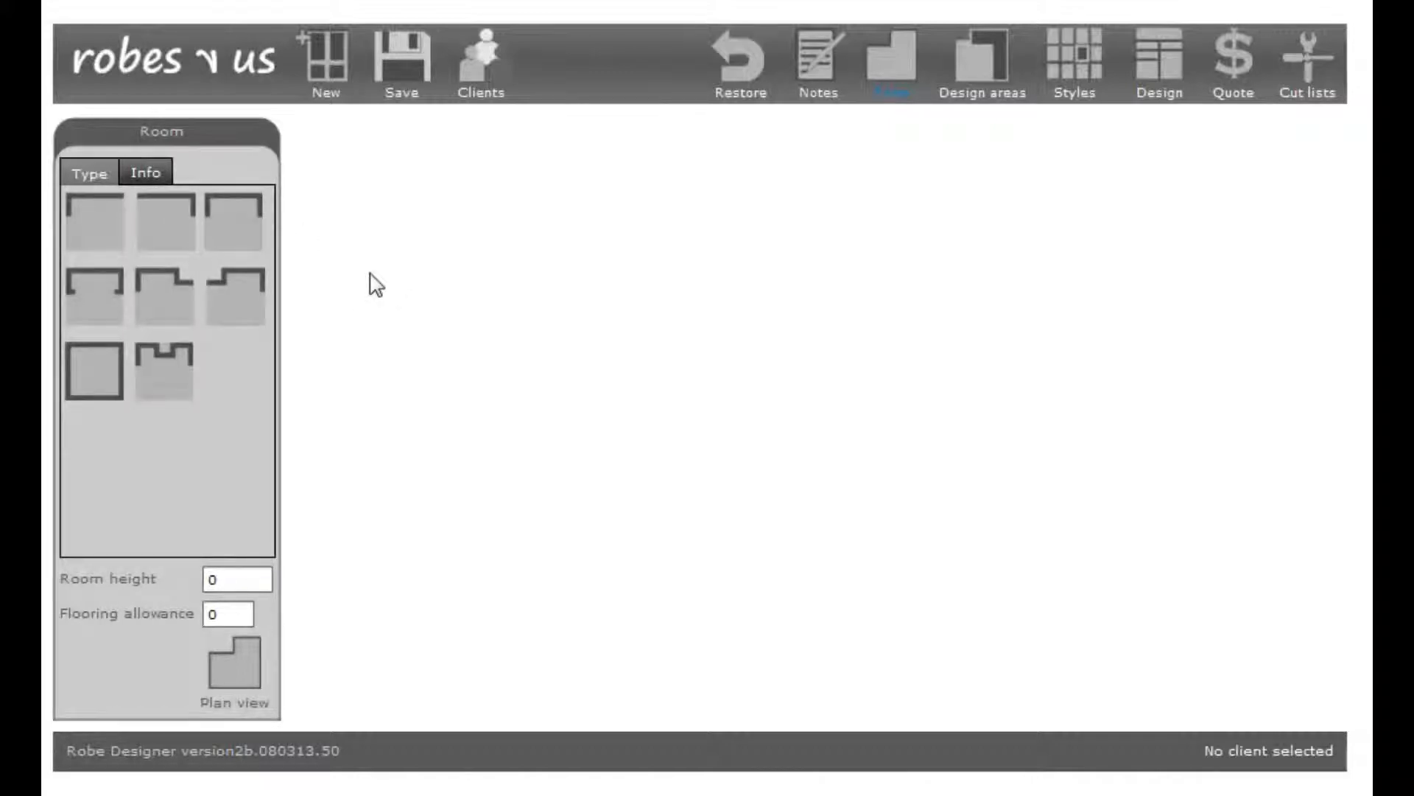
left_click(233, 234)
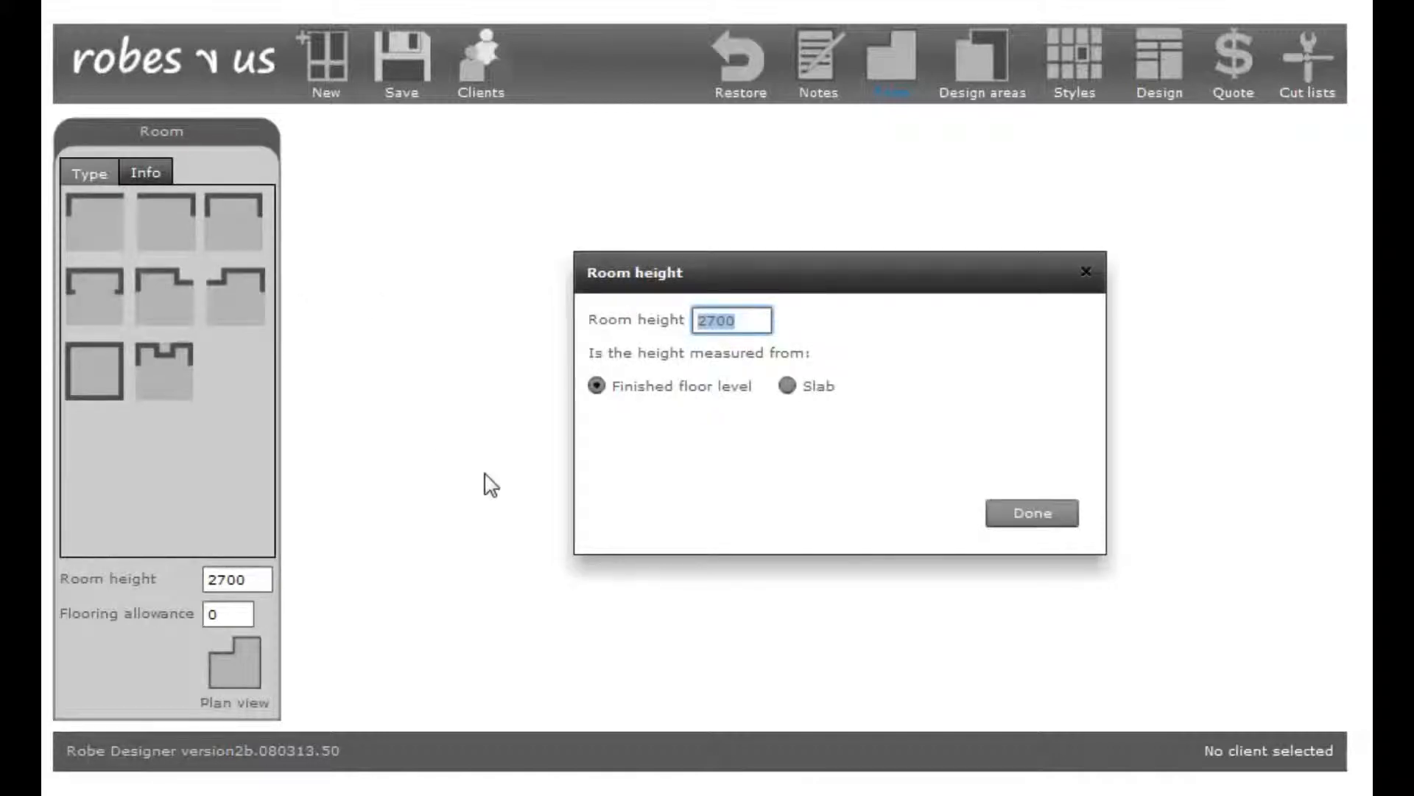
type("2650")
left_click(1025, 518)
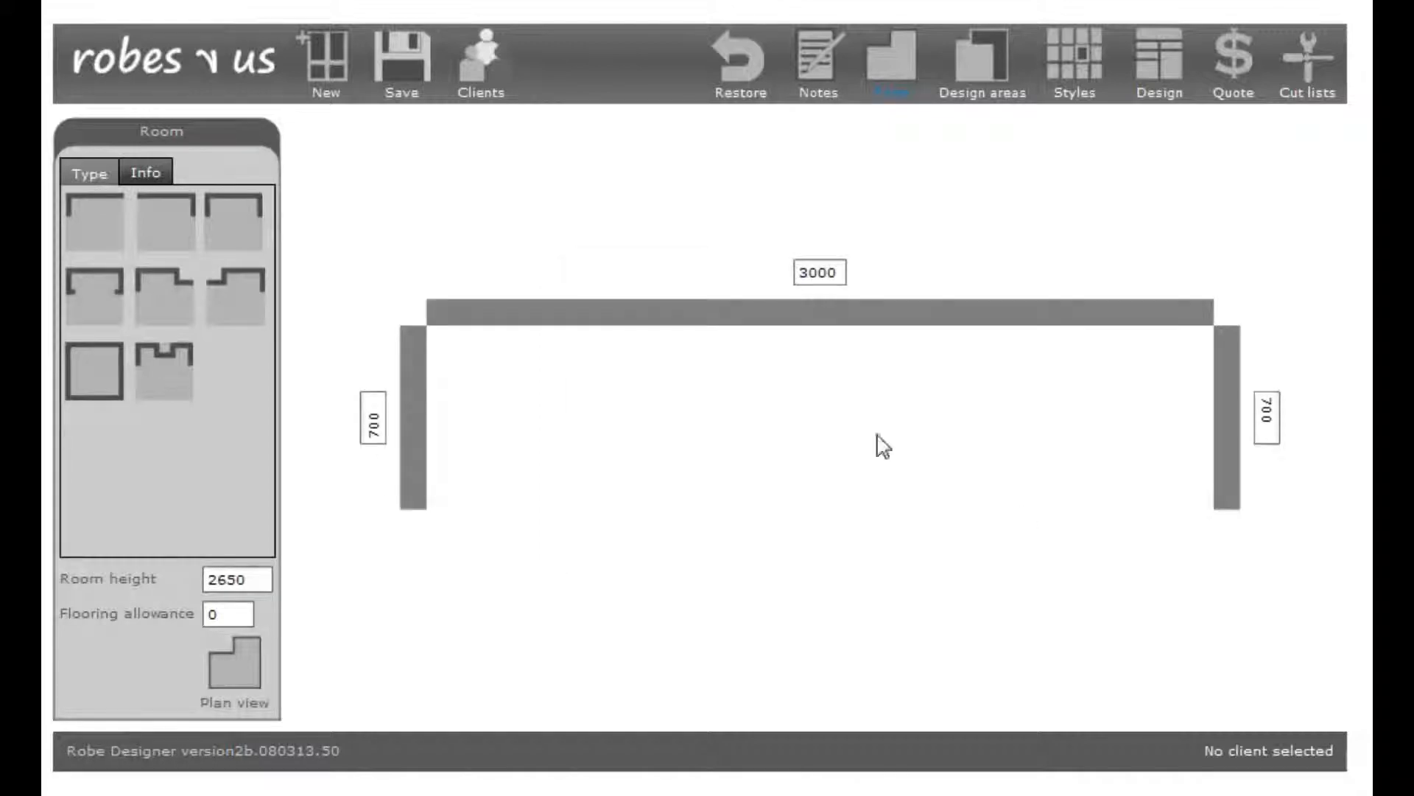
left_click(833, 274)
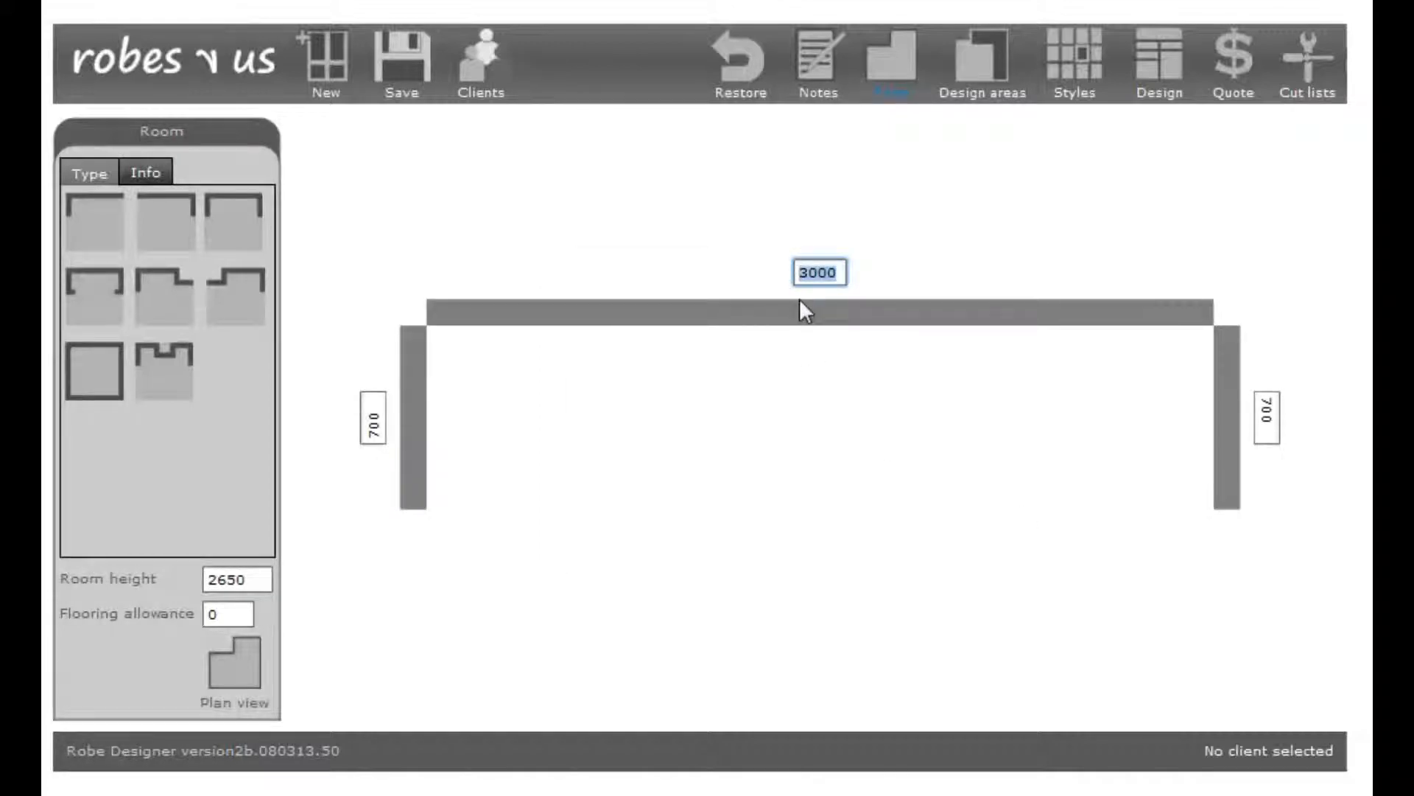
key("Return")
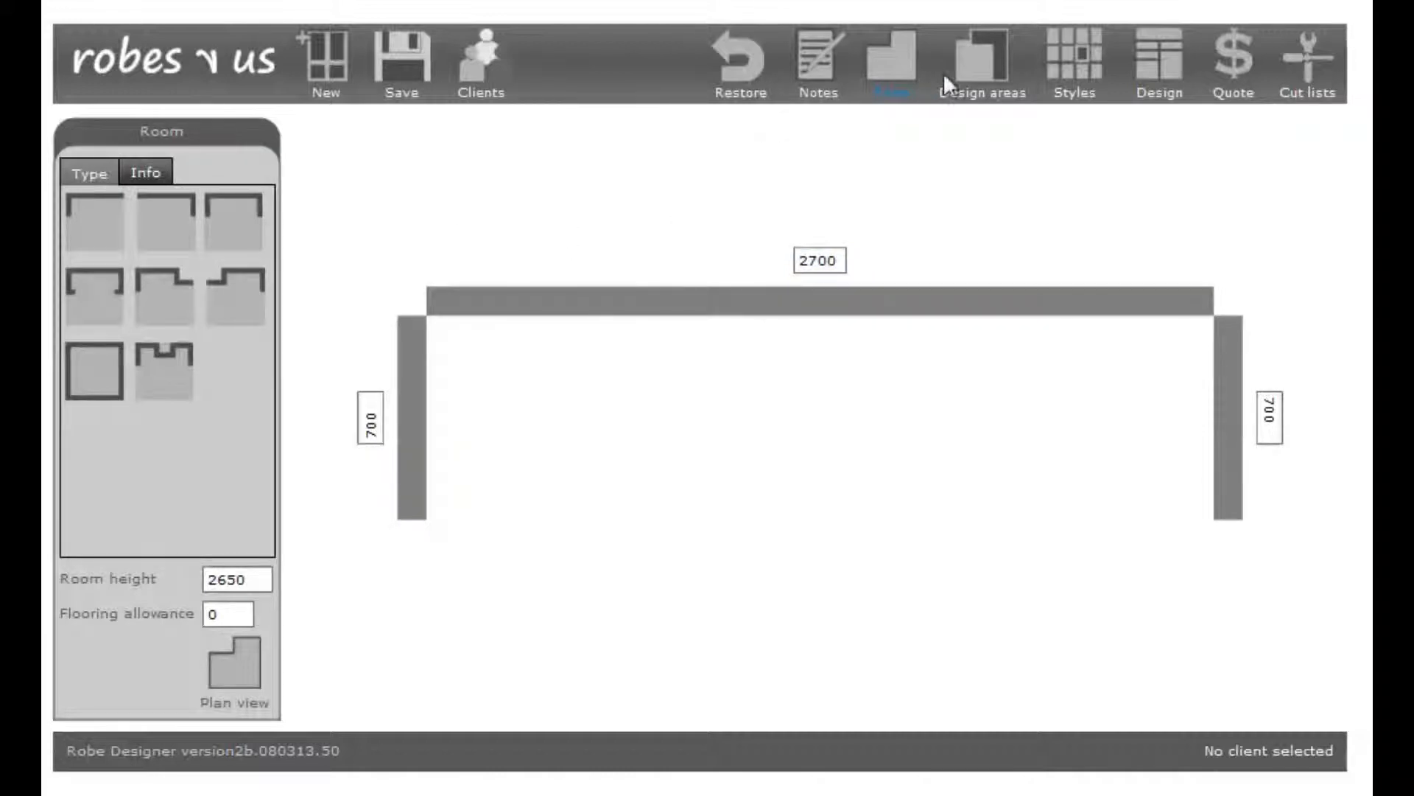
- Place a sliding robe against the back wall as the design area
left_click(984, 81)
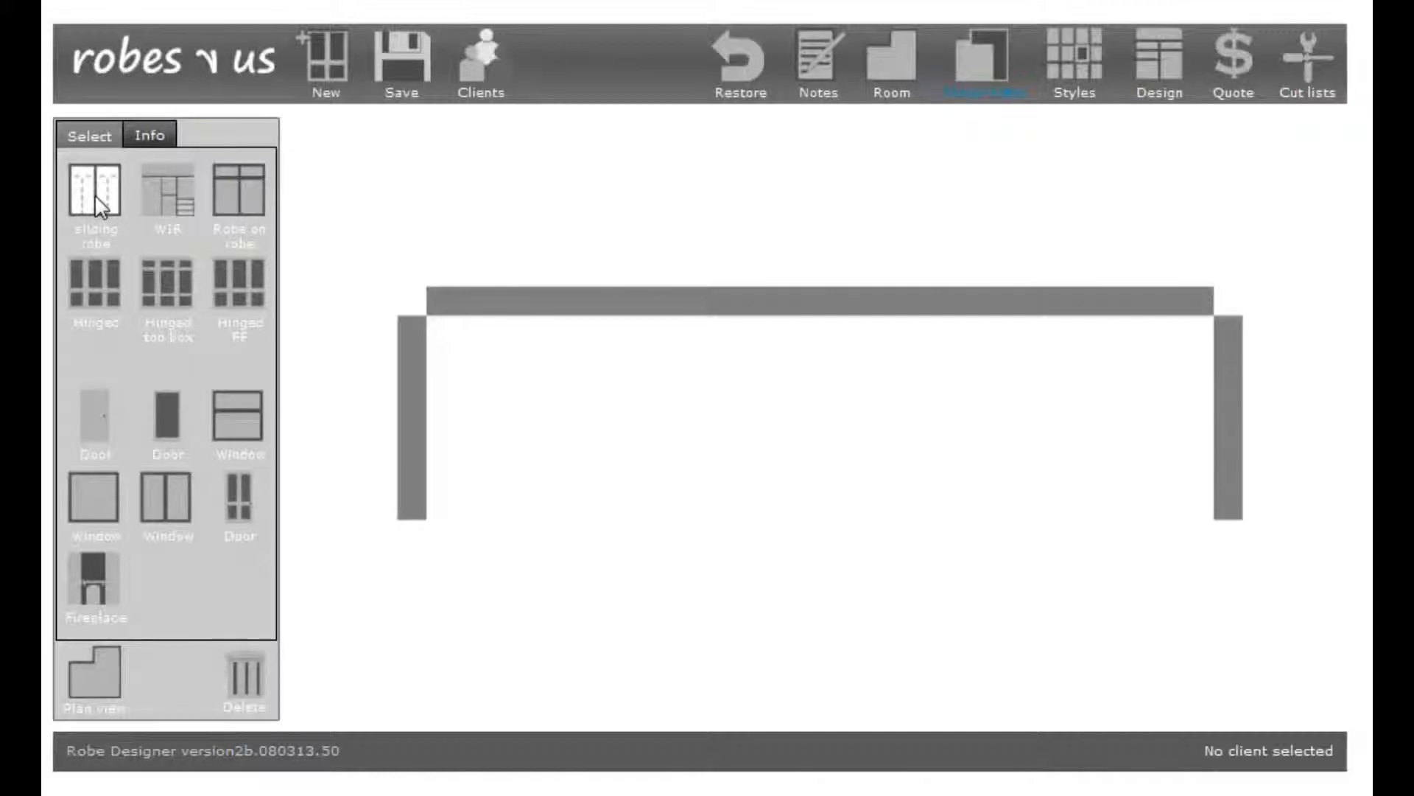
left_click_drag(101, 208, 516, 230)
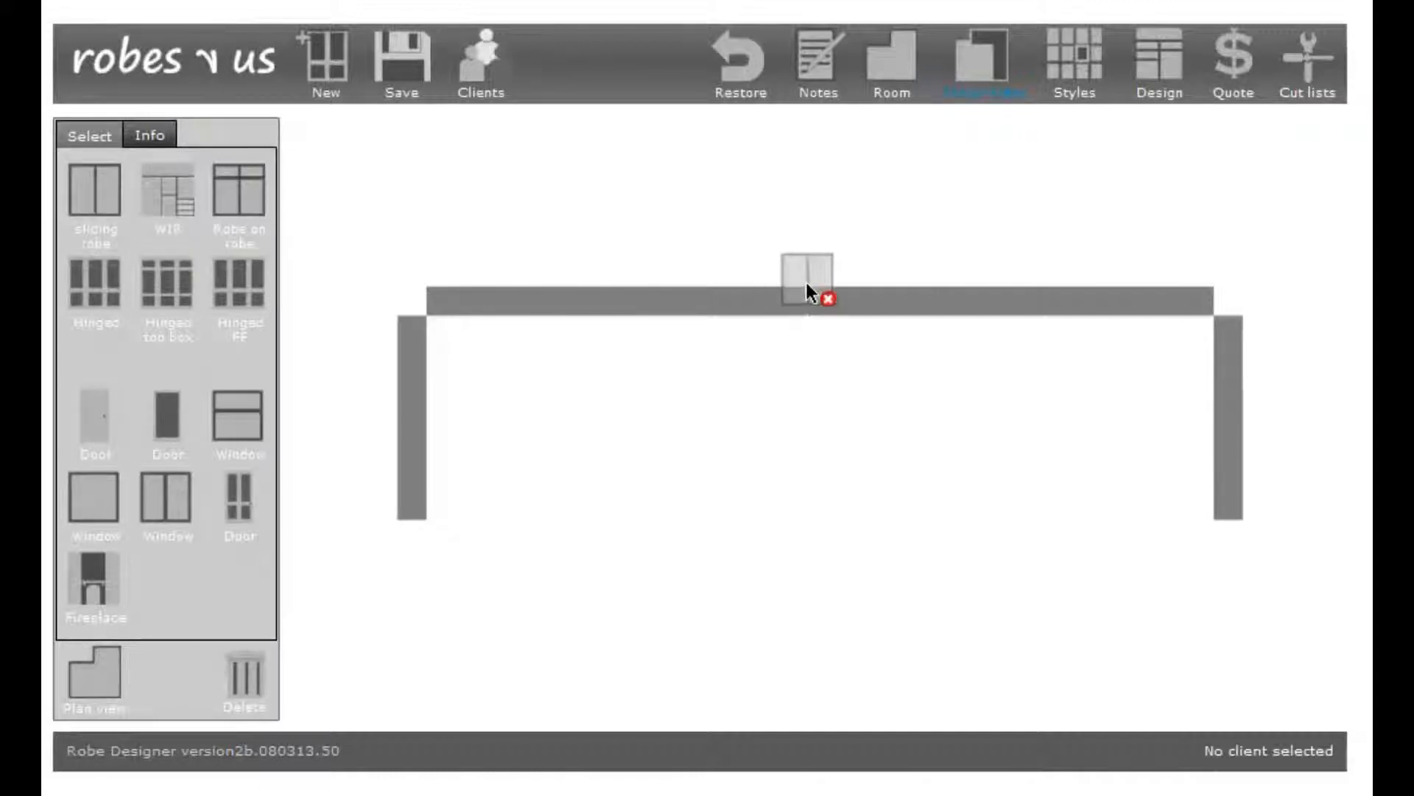
left_click_drag(791, 302, 792, 303)
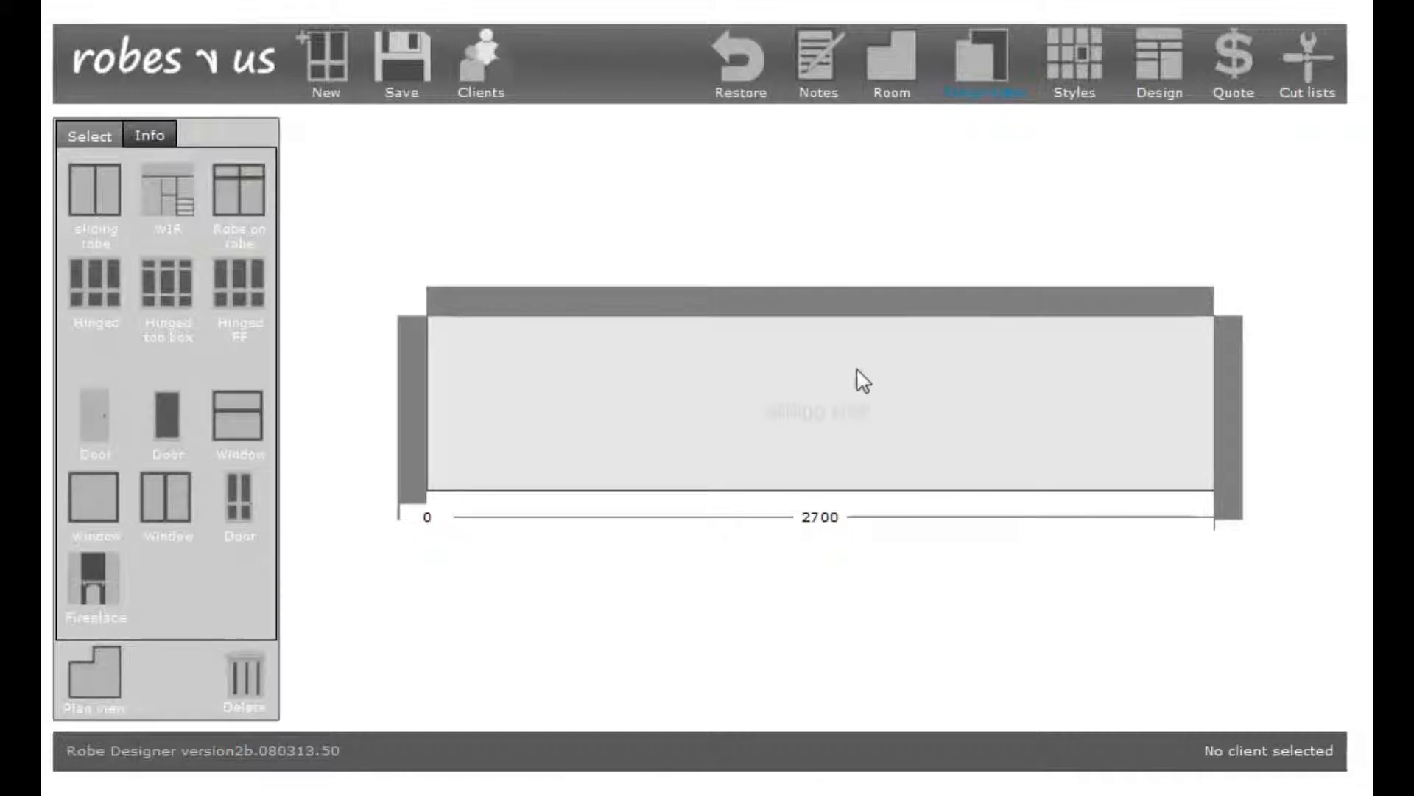
- Examine the sliding robe's general, exterior and interior settings
left_click(152, 137)
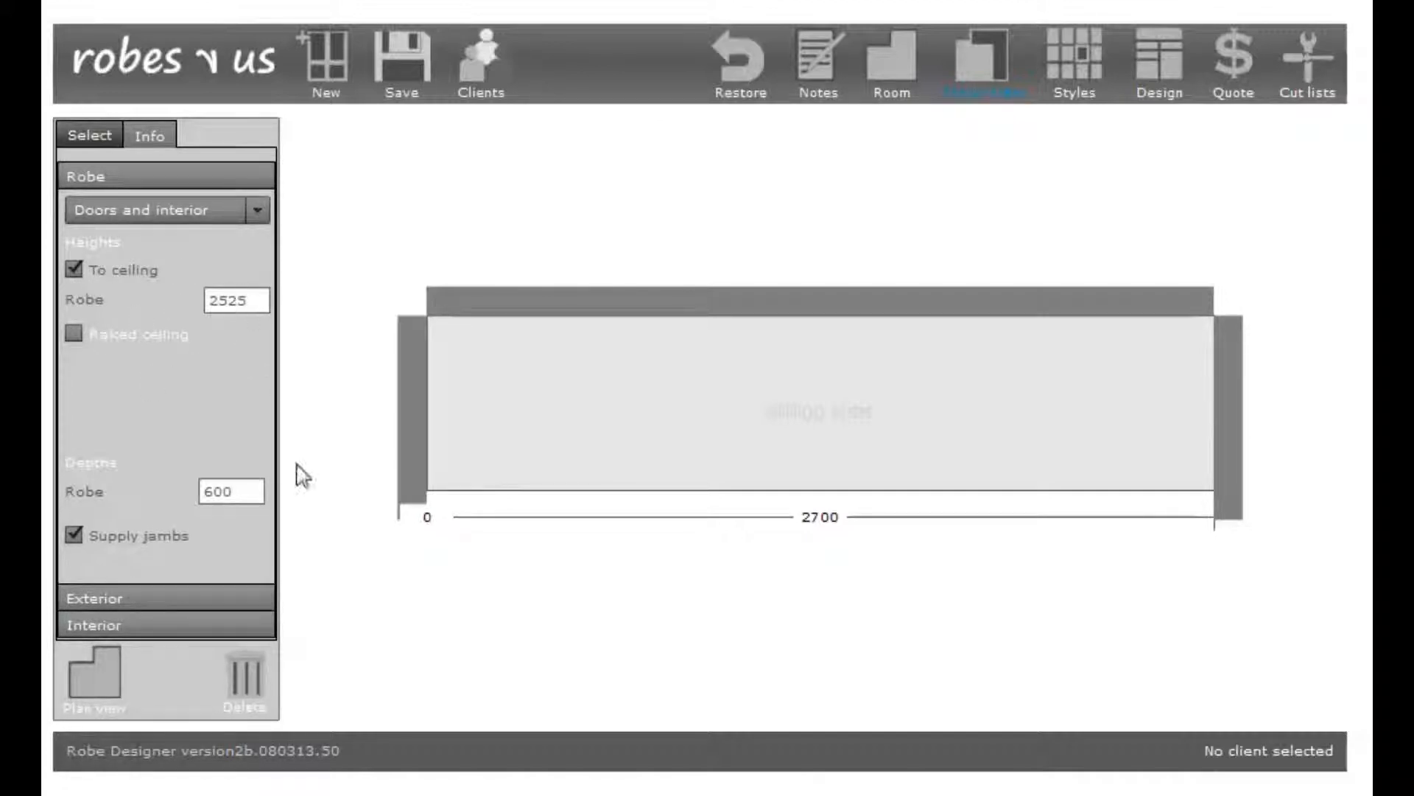
left_click(183, 598)
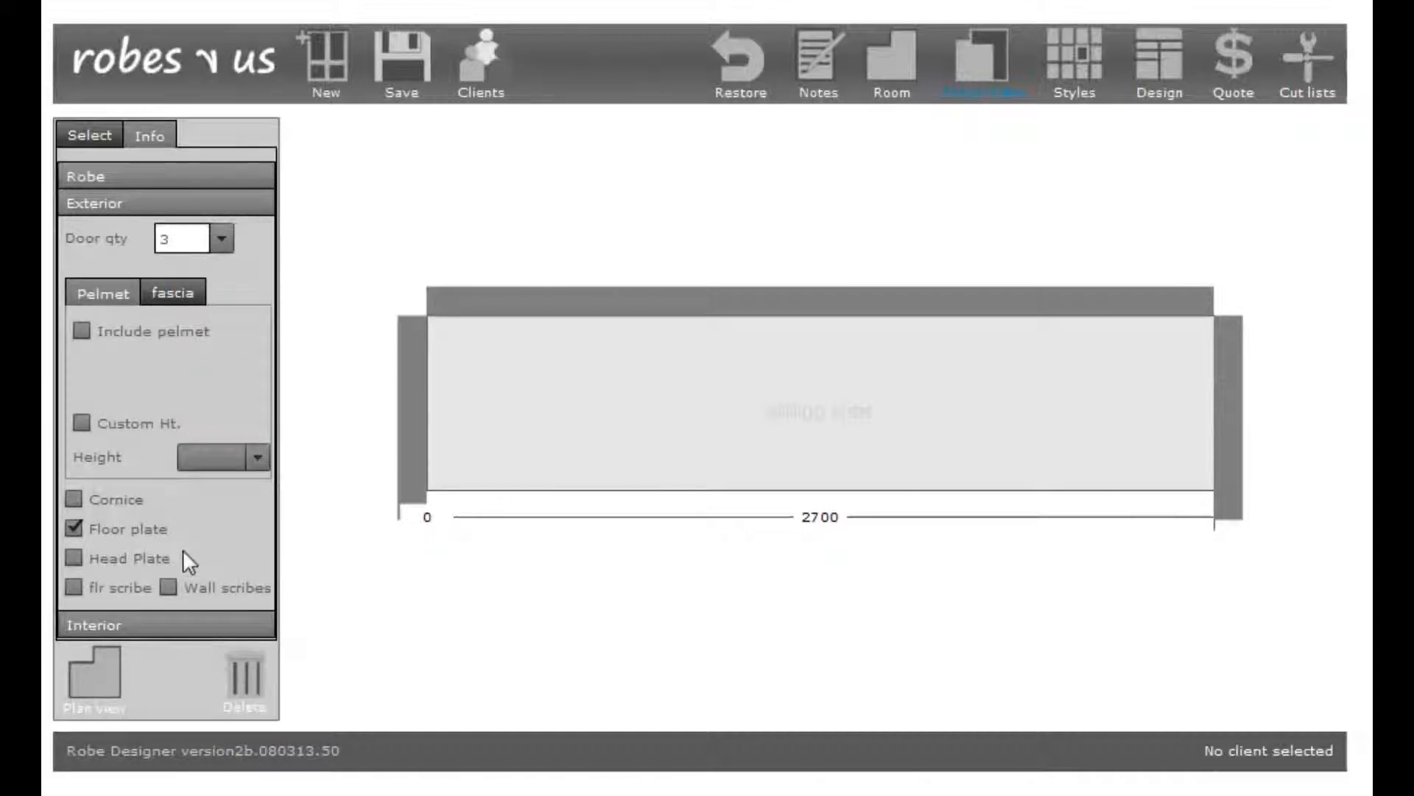
left_click(135, 633)
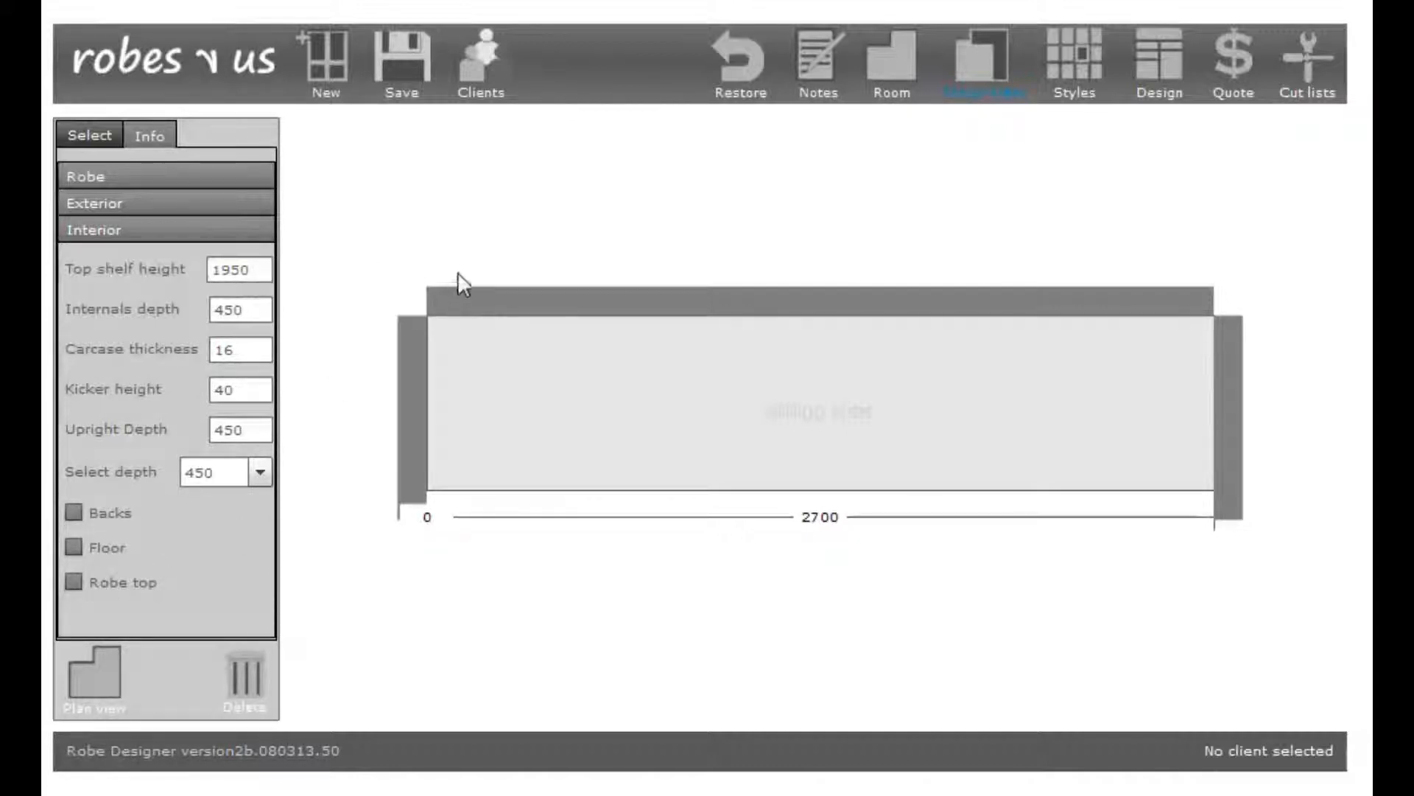
left_click(91, 137)
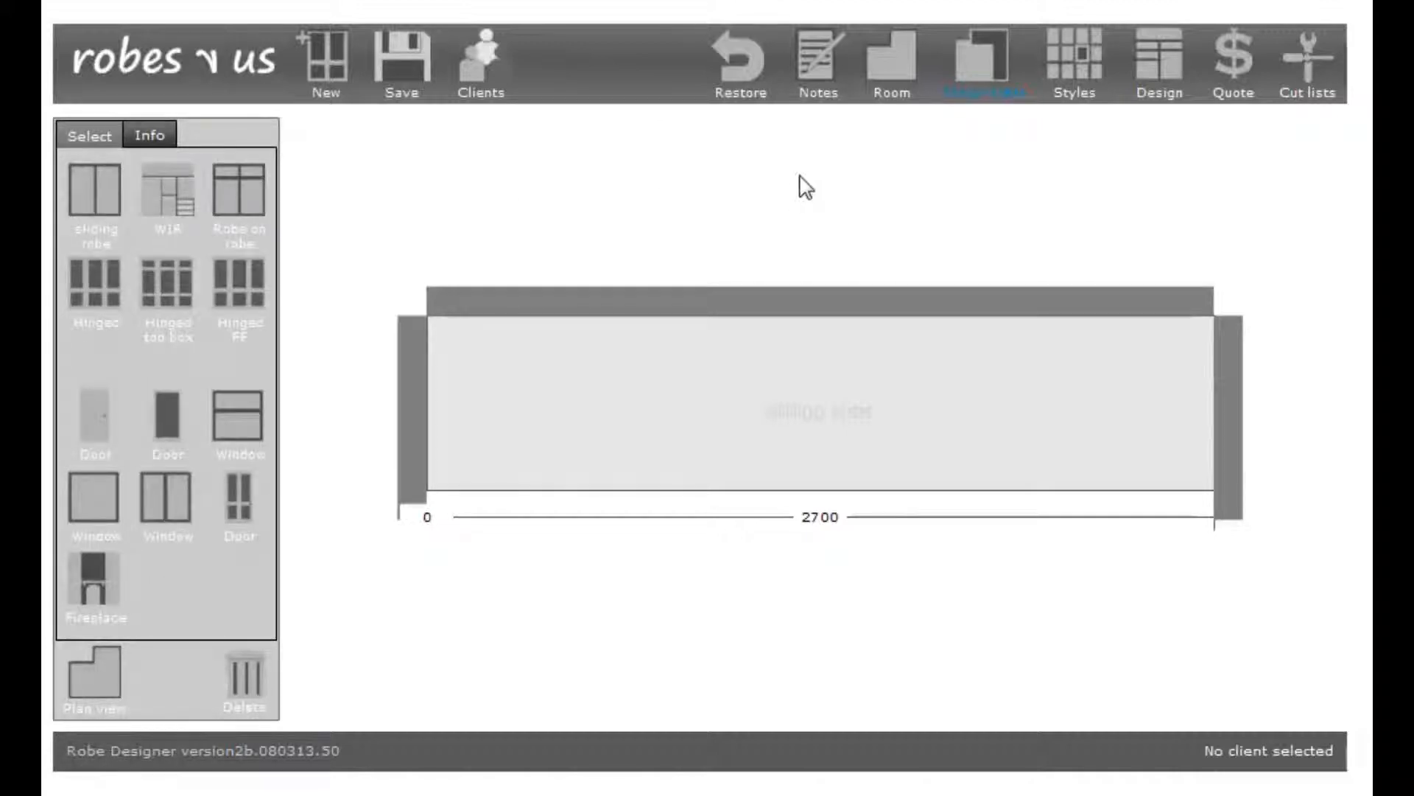
- Examine the exterior style options for the door type, door panels, aluminium and jambs without changing them
left_click(1071, 66)
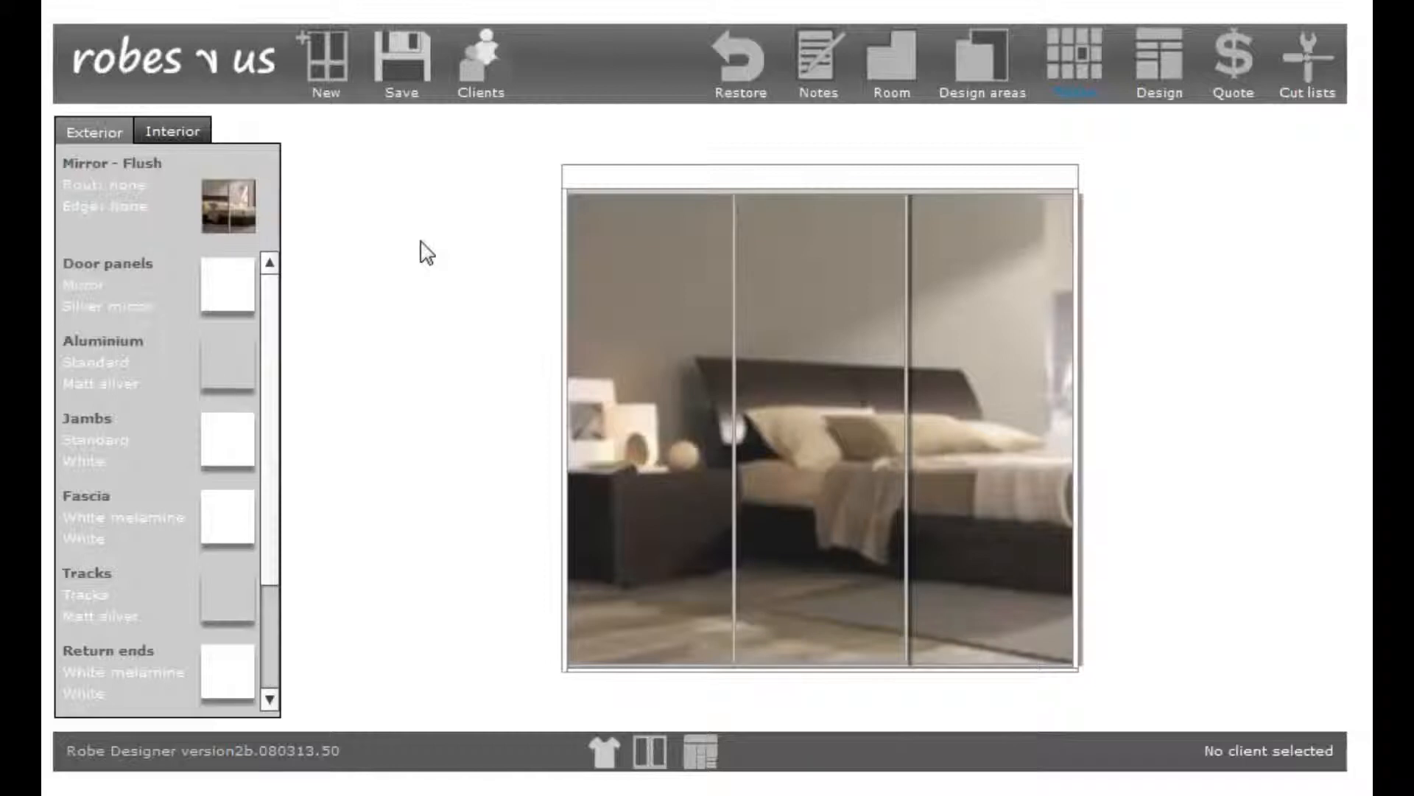
left_click(221, 212)
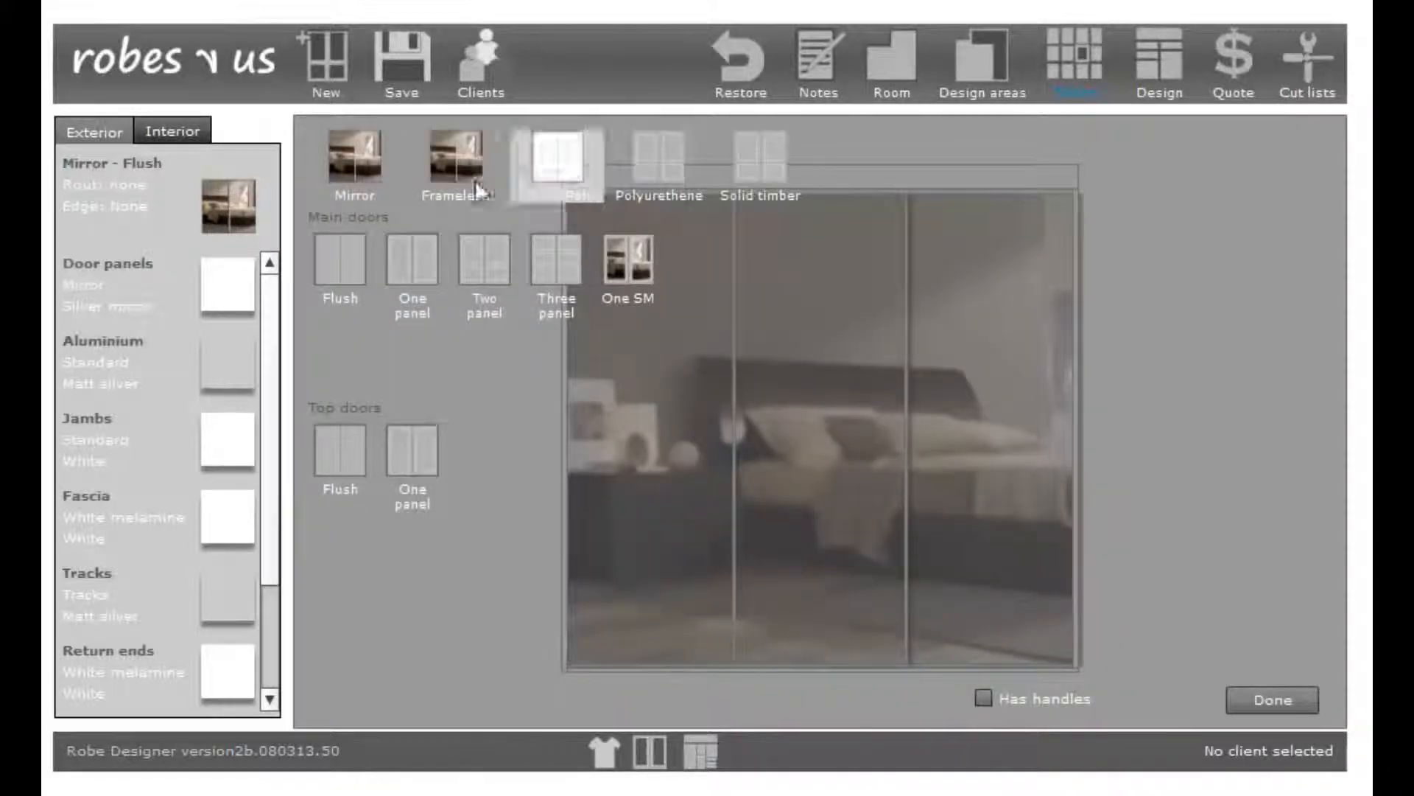
left_click(236, 298)
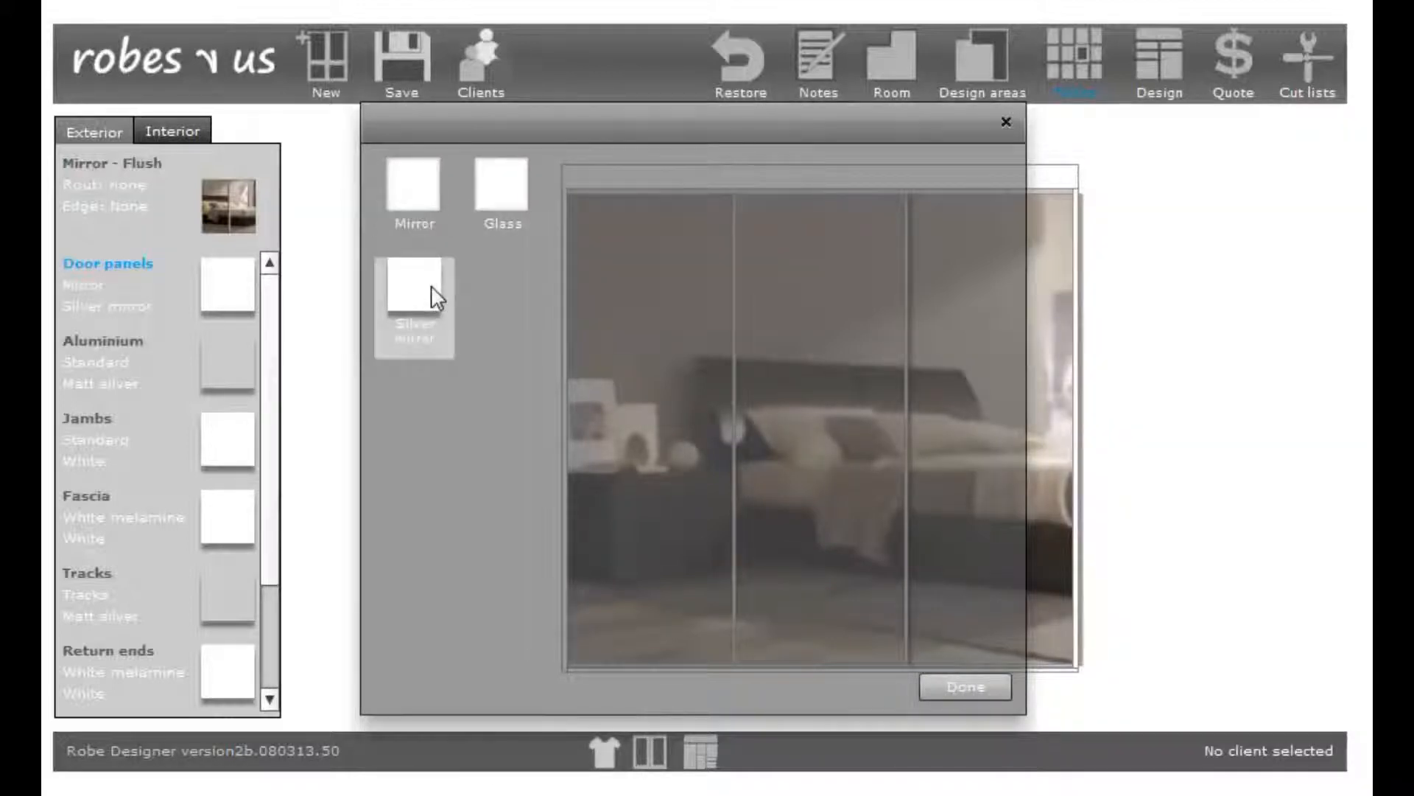
left_click(232, 374)
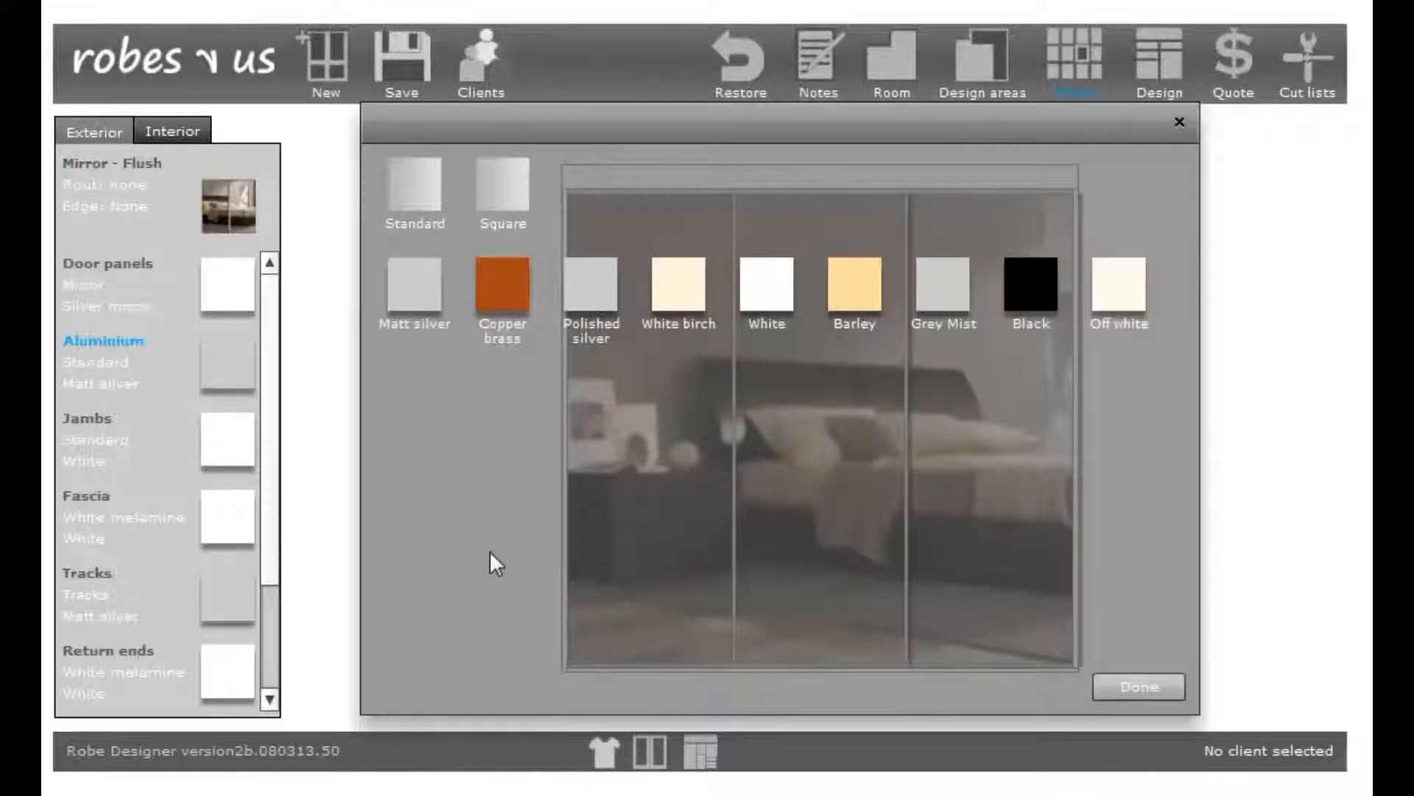
left_click(222, 458)
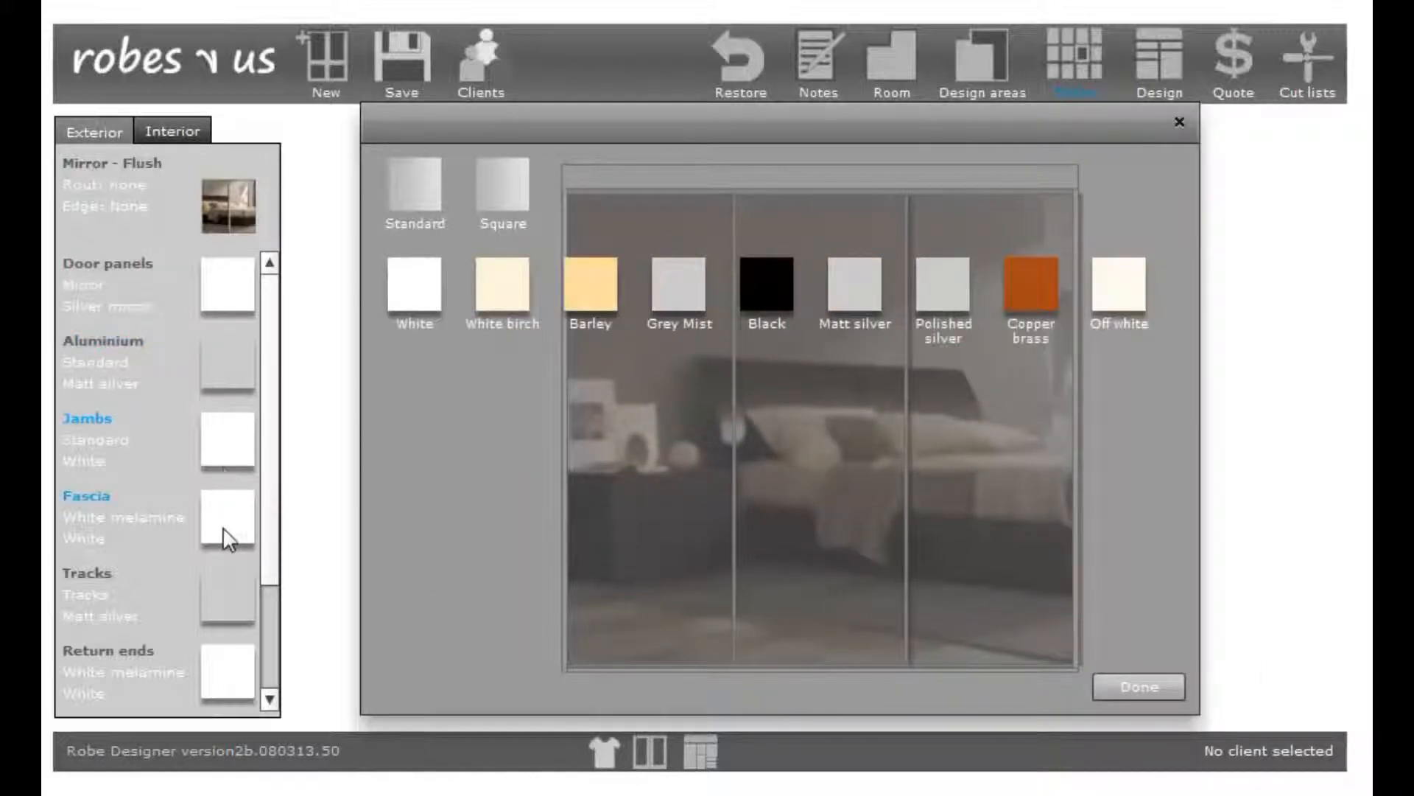
scroll(278, 587, "down", 3)
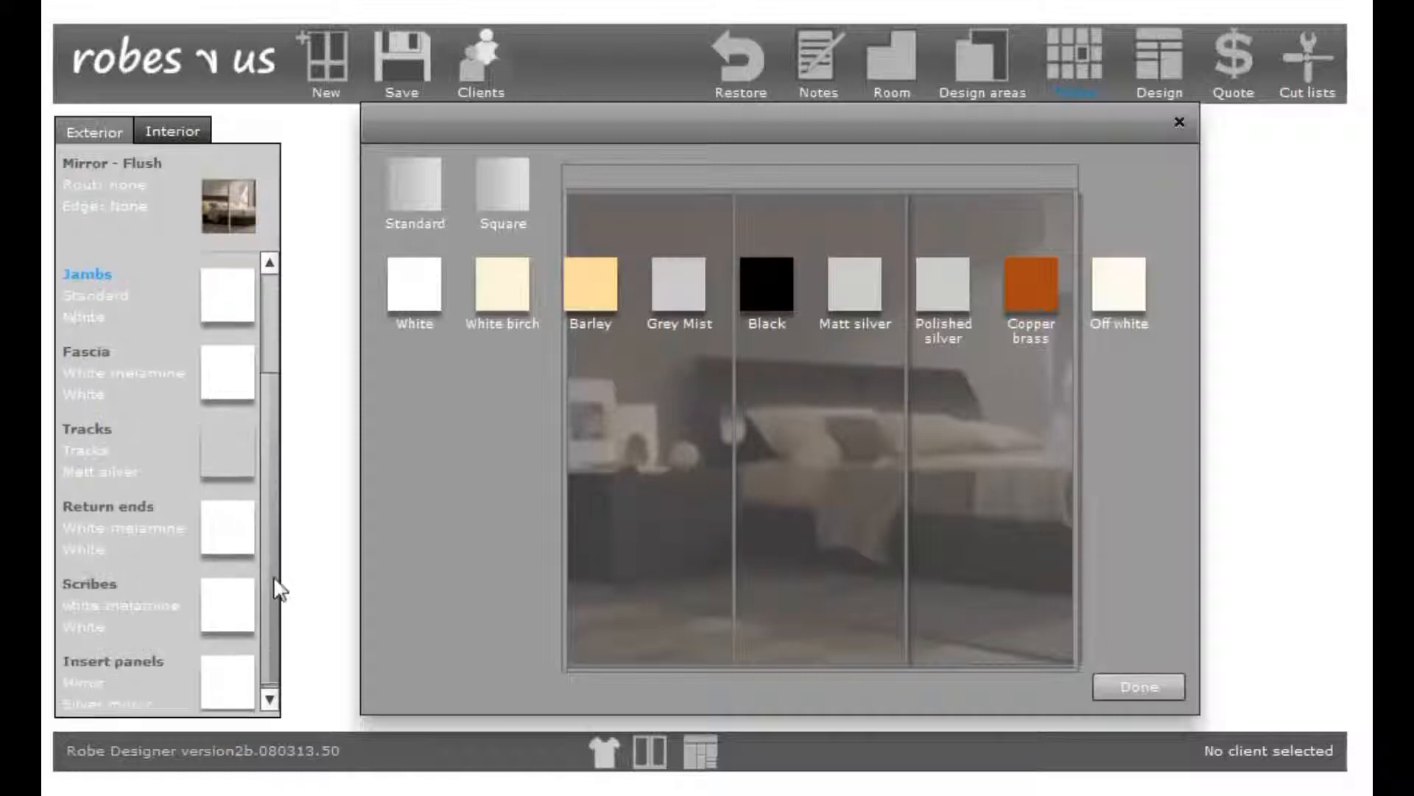
scroll(271, 573, "up", 3)
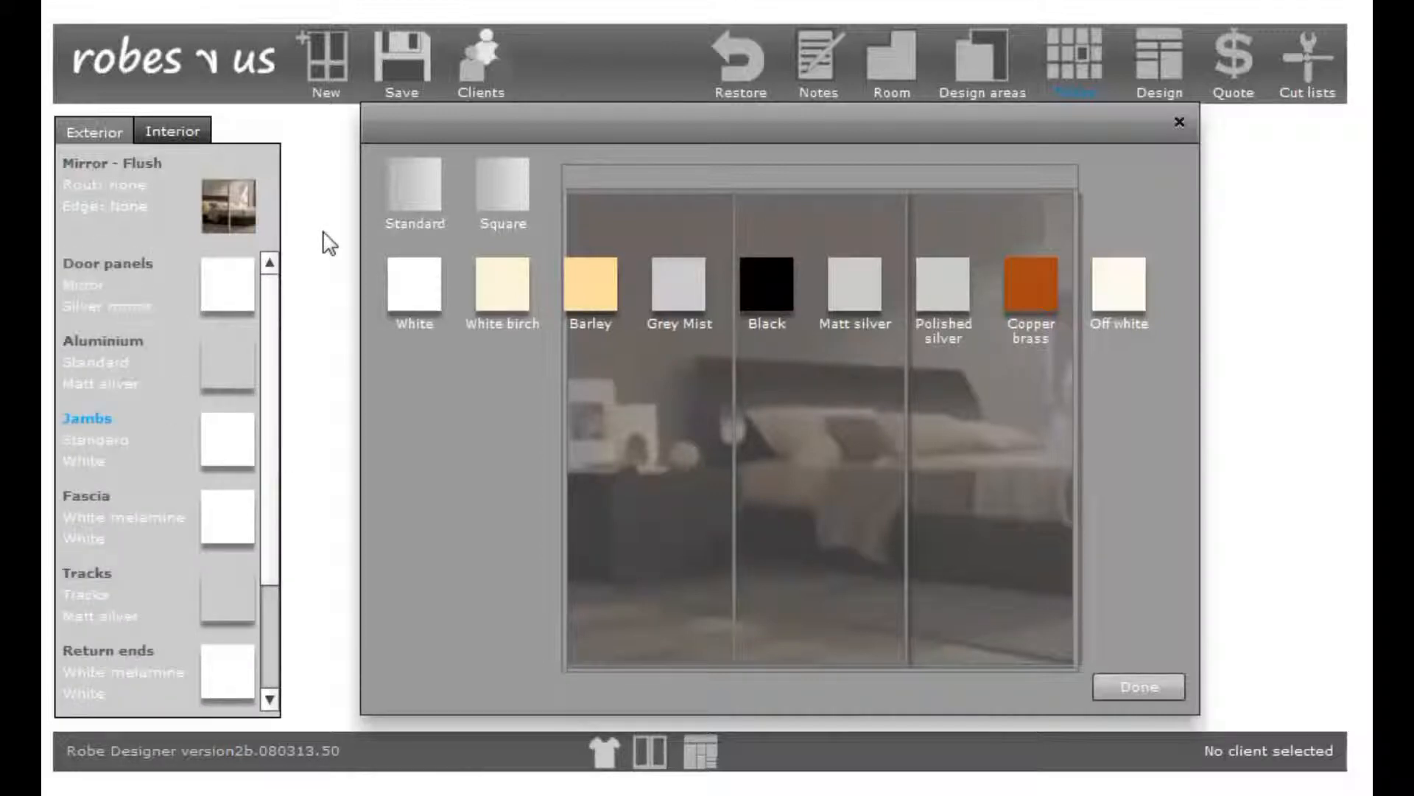
left_click(1141, 688)
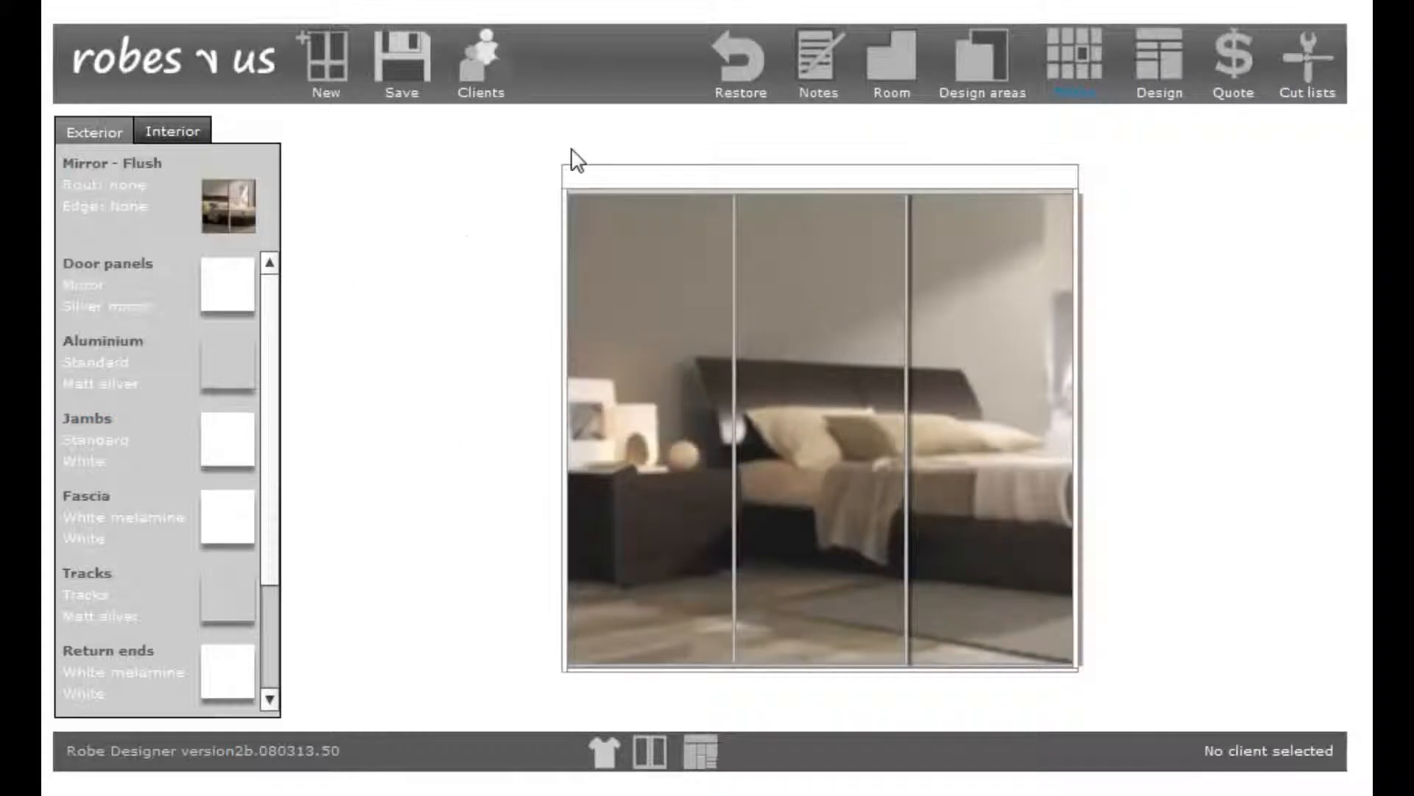
- Apply the 3B interior layout to the robe
left_click(1155, 64)
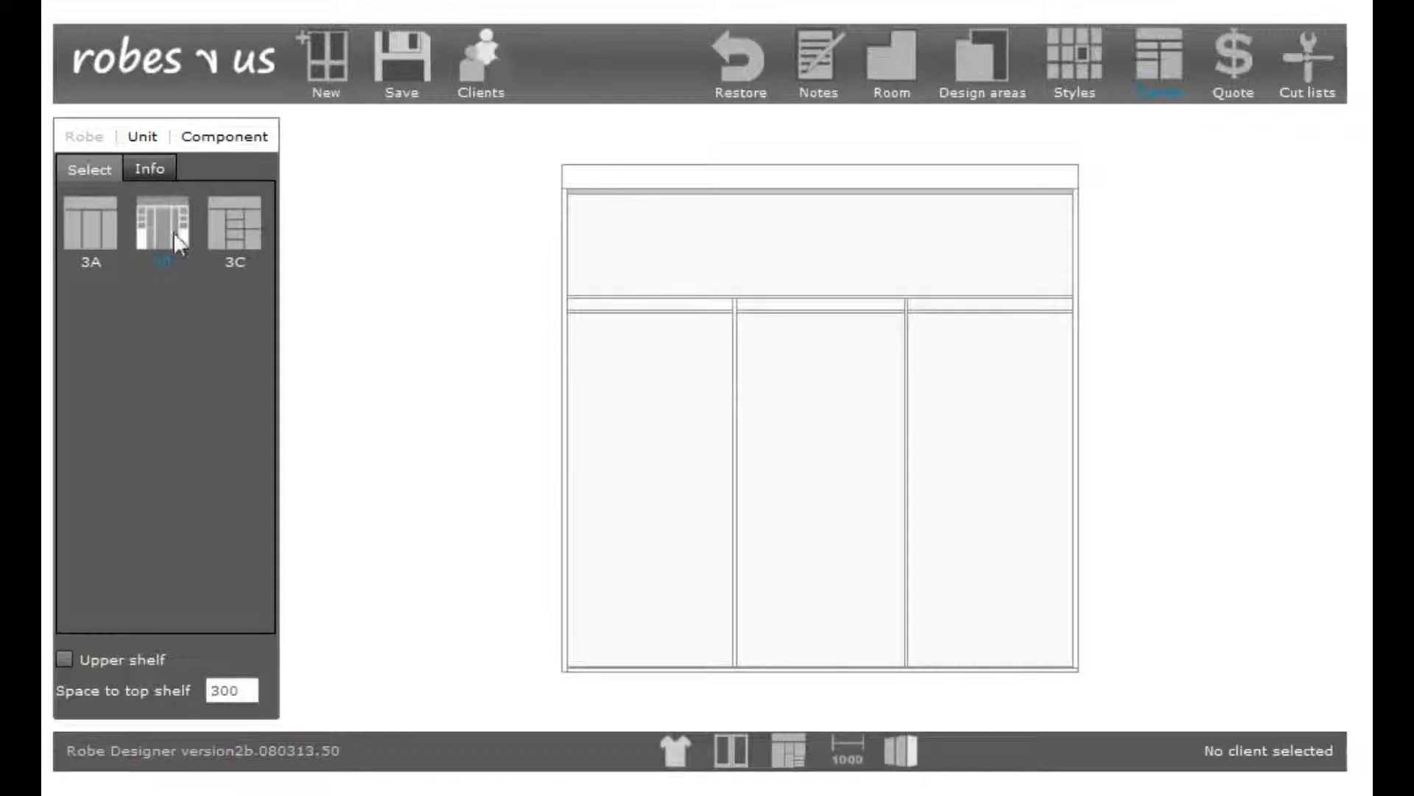
left_click(233, 228)
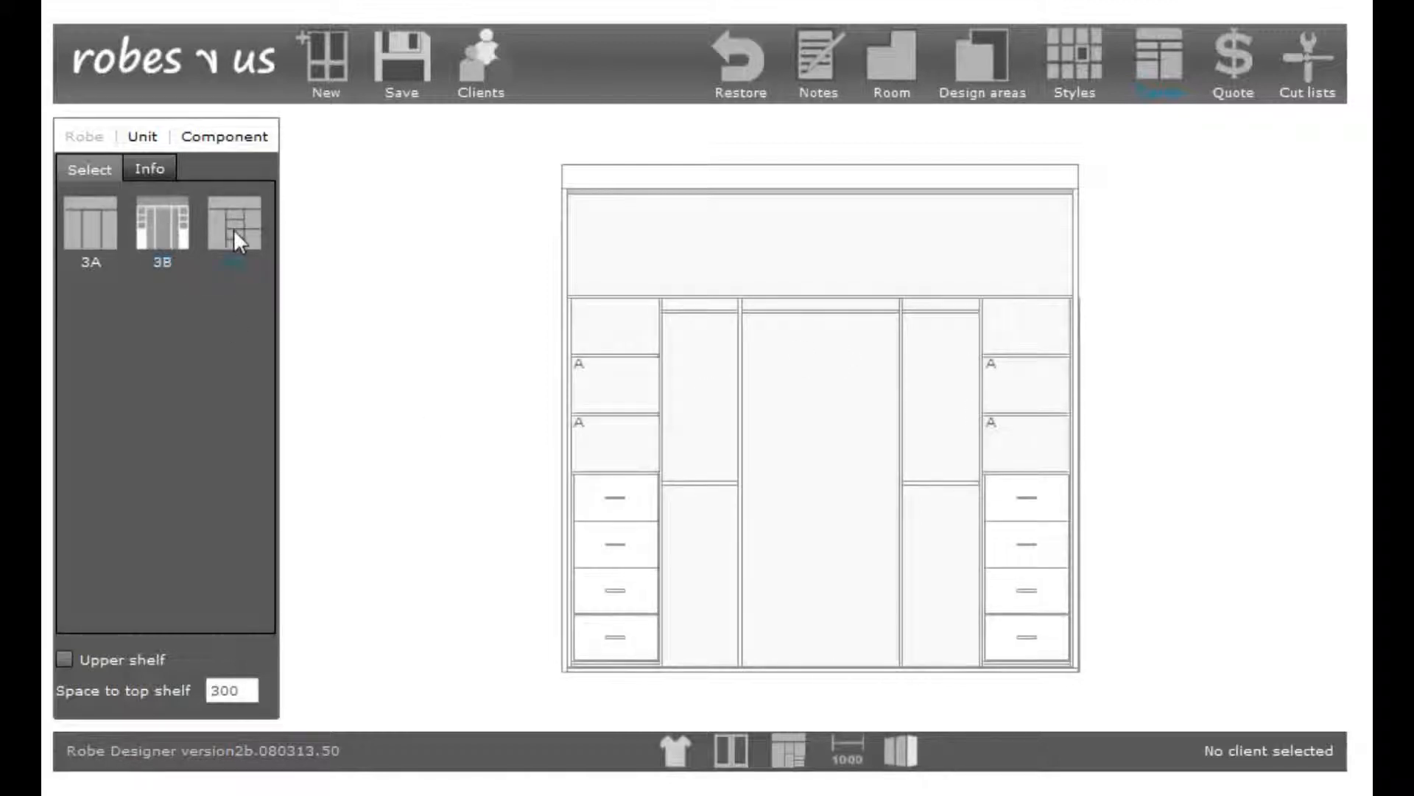
left_click(159, 228)
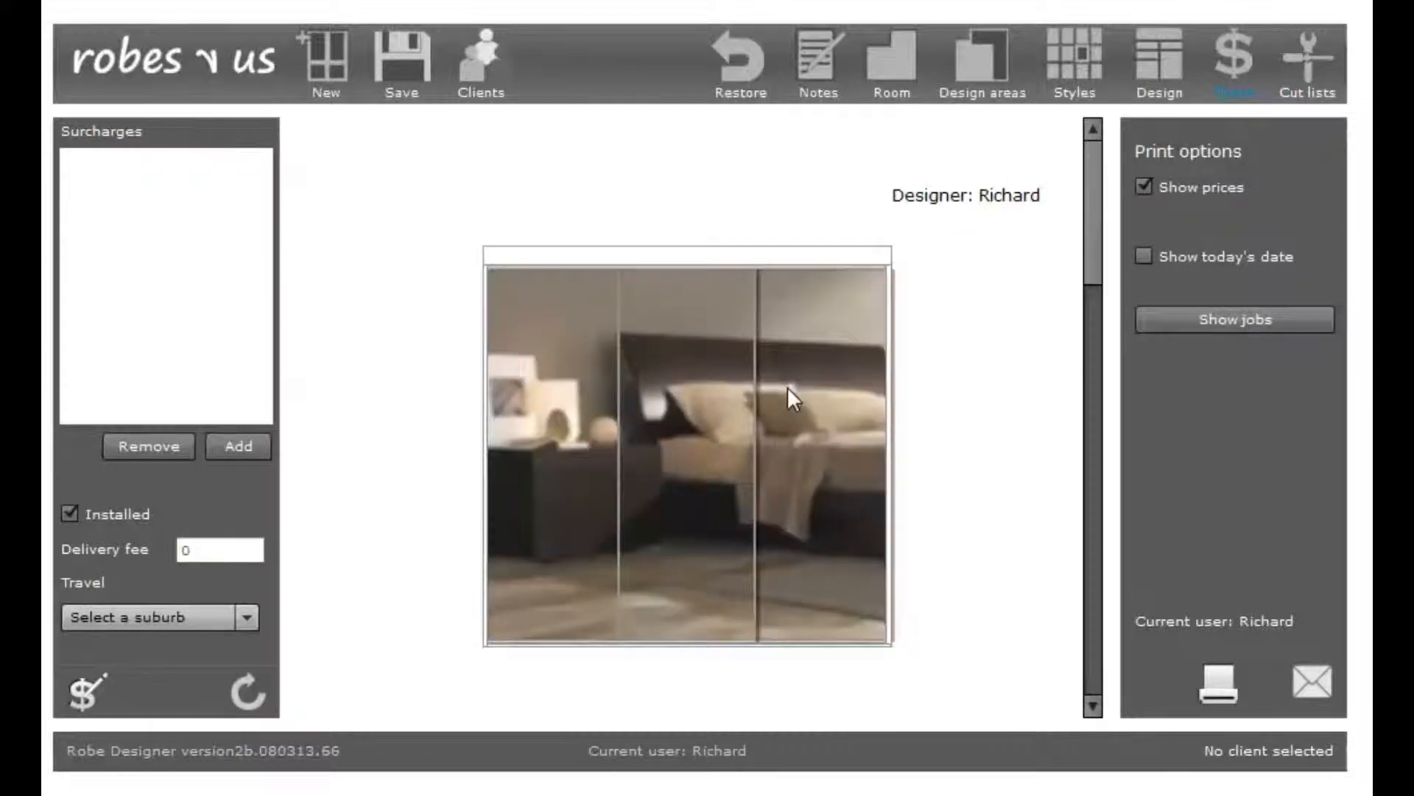
- Review the dated quote from the door view through the interior drawing and specifications to the price totals
mouse_move(1101, 255)
left_mouse_down()
mouse_move(1098, 474)
mouse_move(1077, 578)
mouse_move(1087, 611)
mouse_move(1100, 240)
mouse_move(1095, 647)
mouse_move(1072, 661)
left_mouse_up()
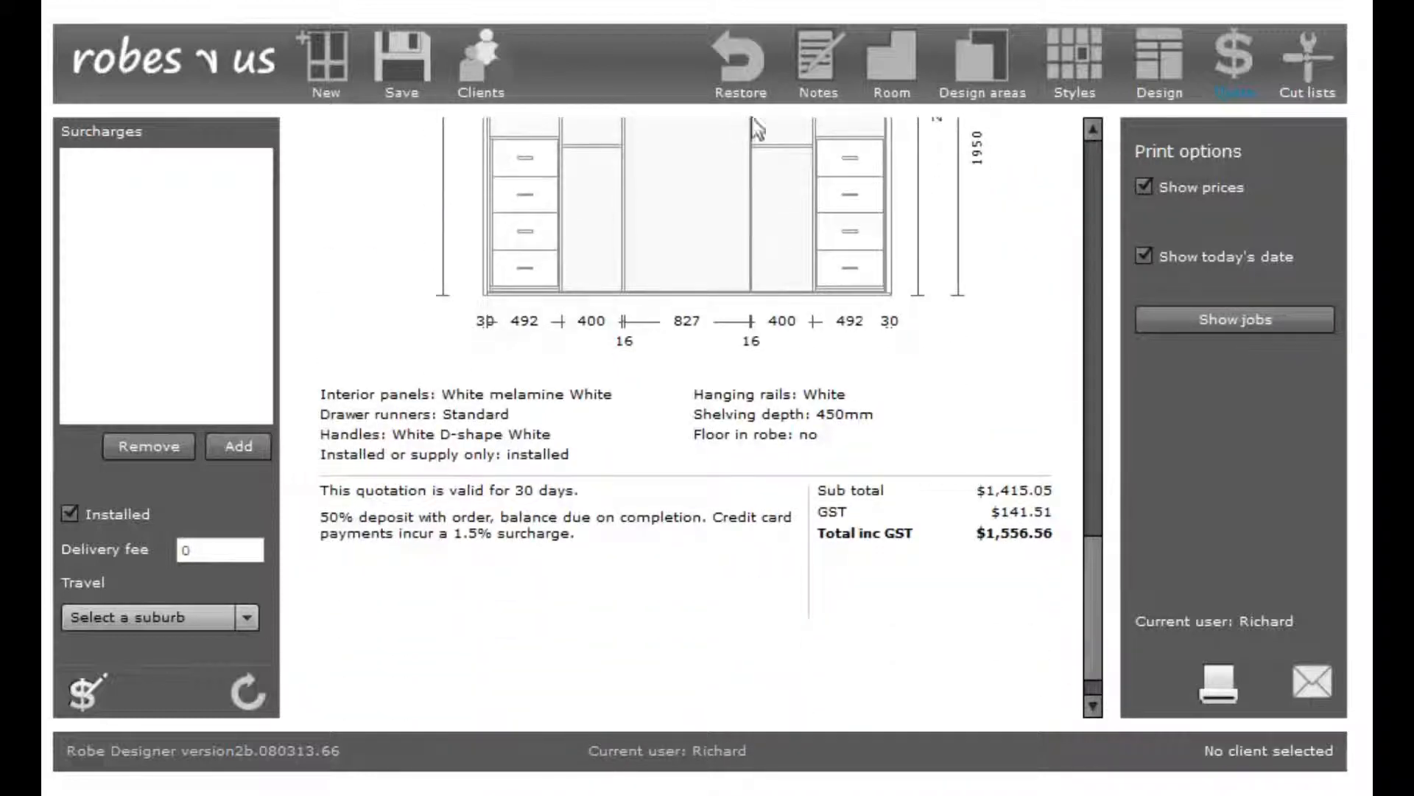
left_click_drag(1096, 622, 1110, 230)
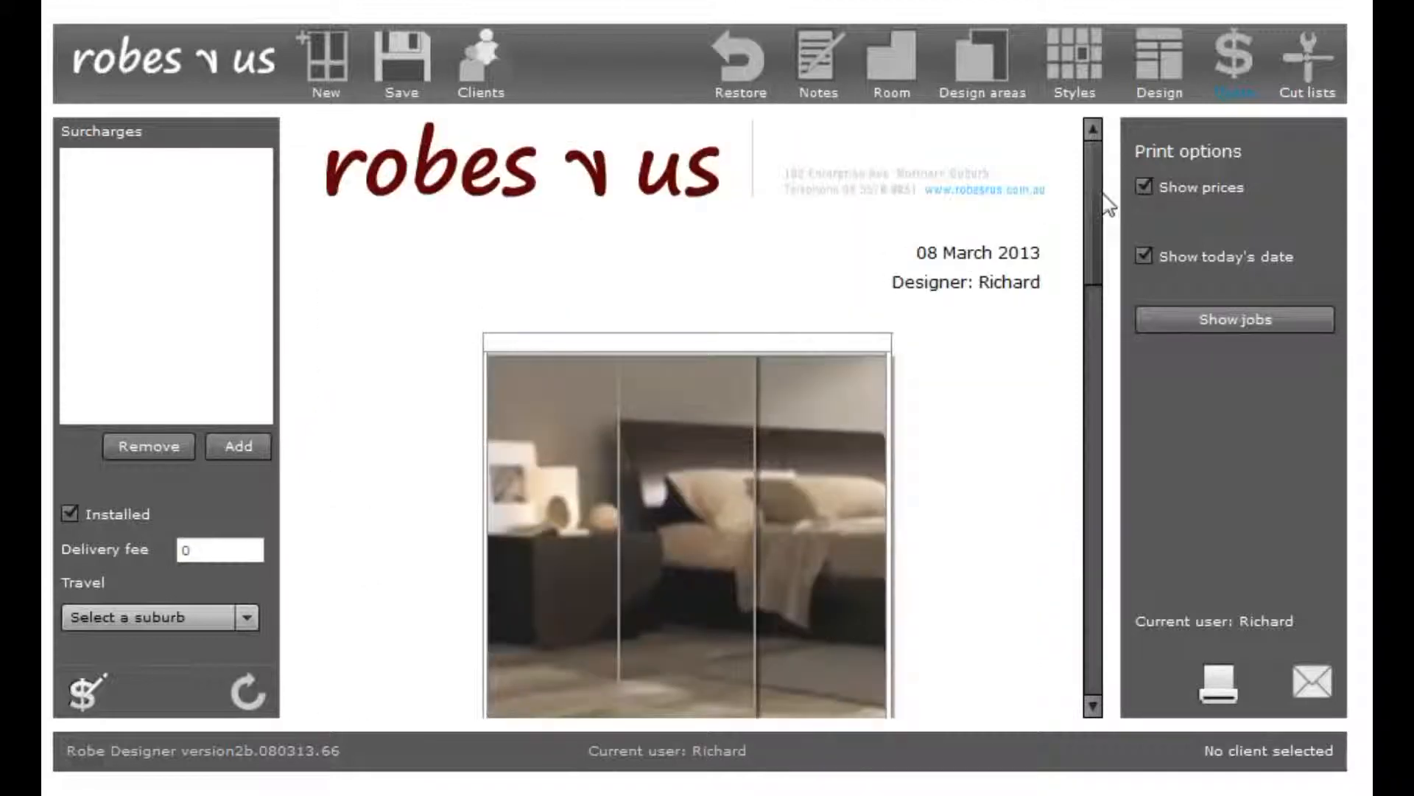
- Change the robe interior to the 3A layout and split its middle compartment in half with a vertical upright
left_click(1156, 68)
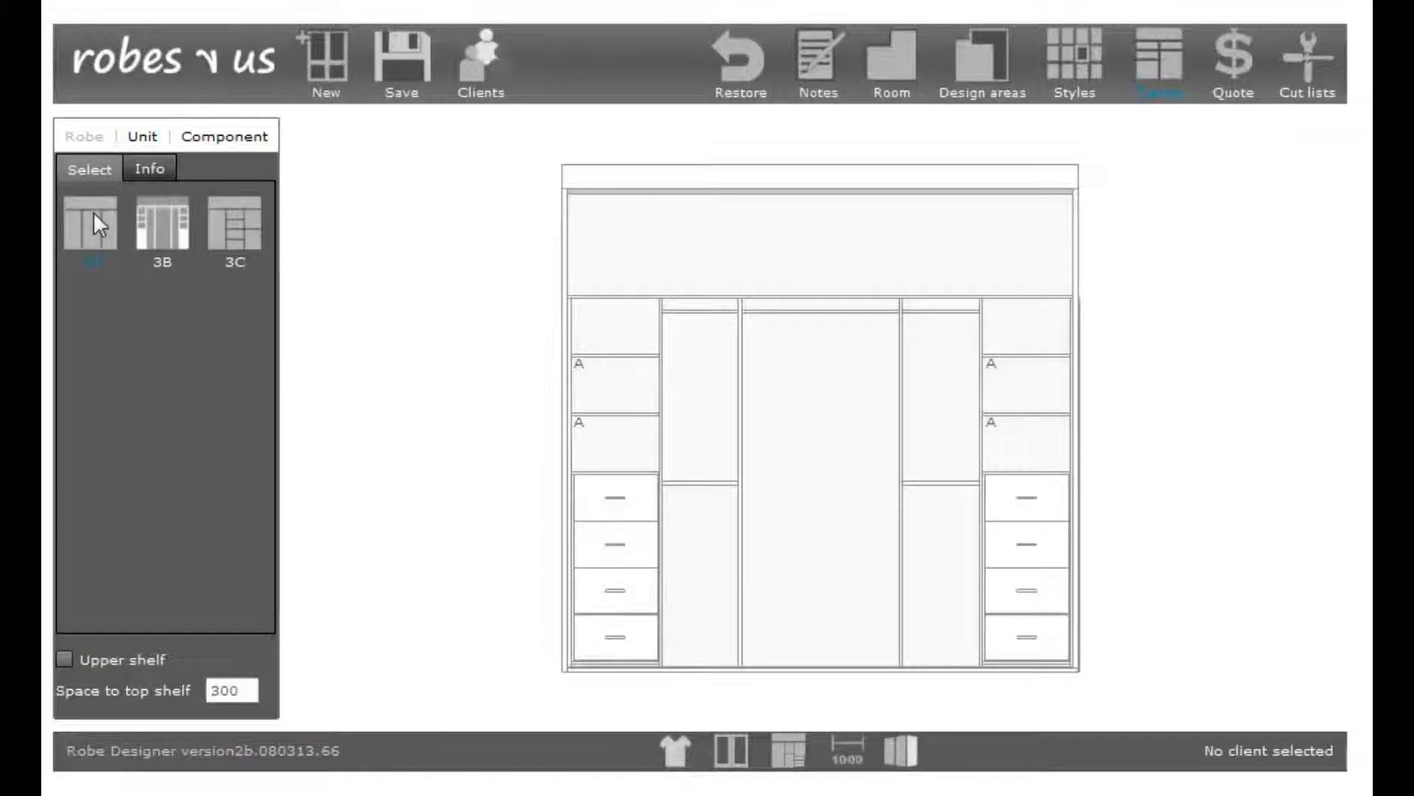
left_click(110, 293)
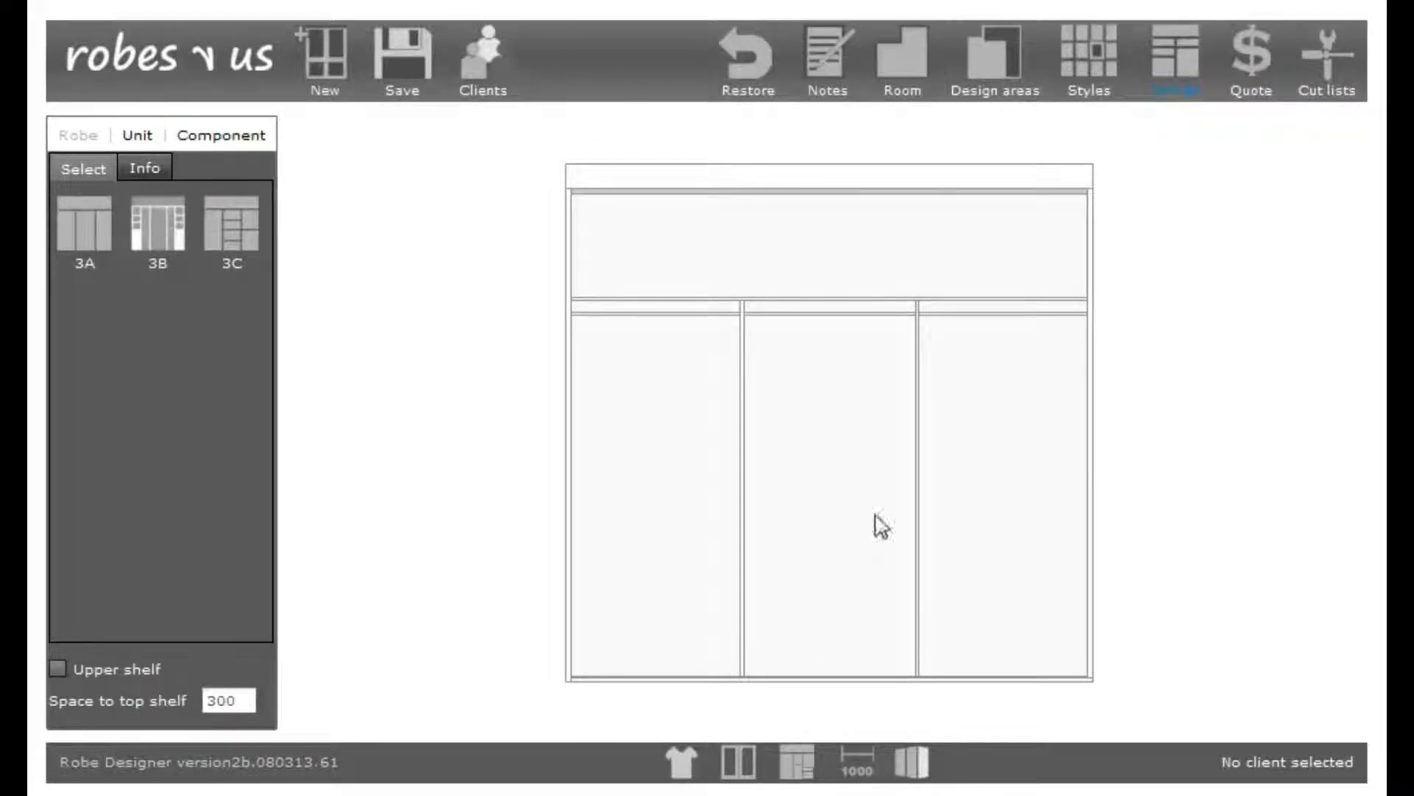
left_click(832, 512)
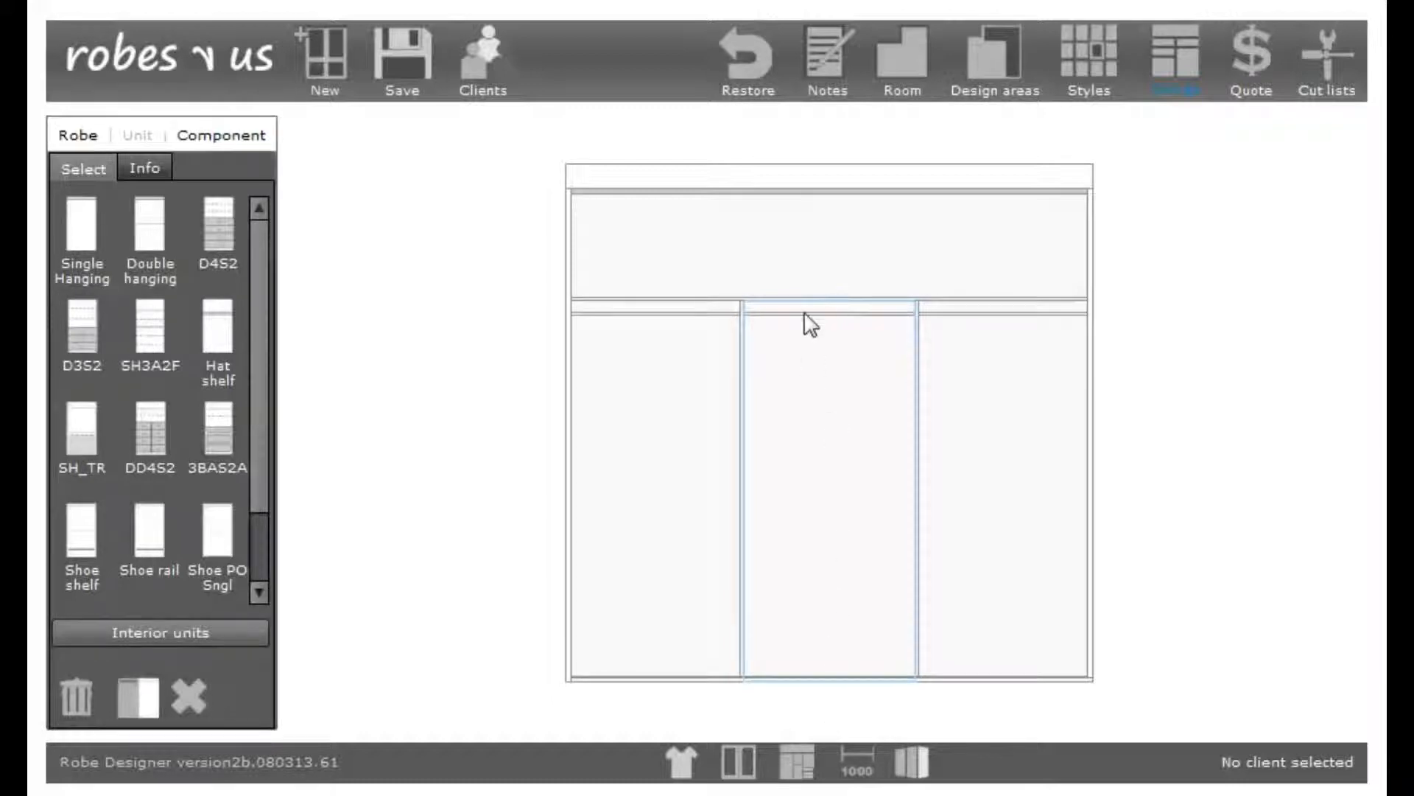
left_click(155, 700)
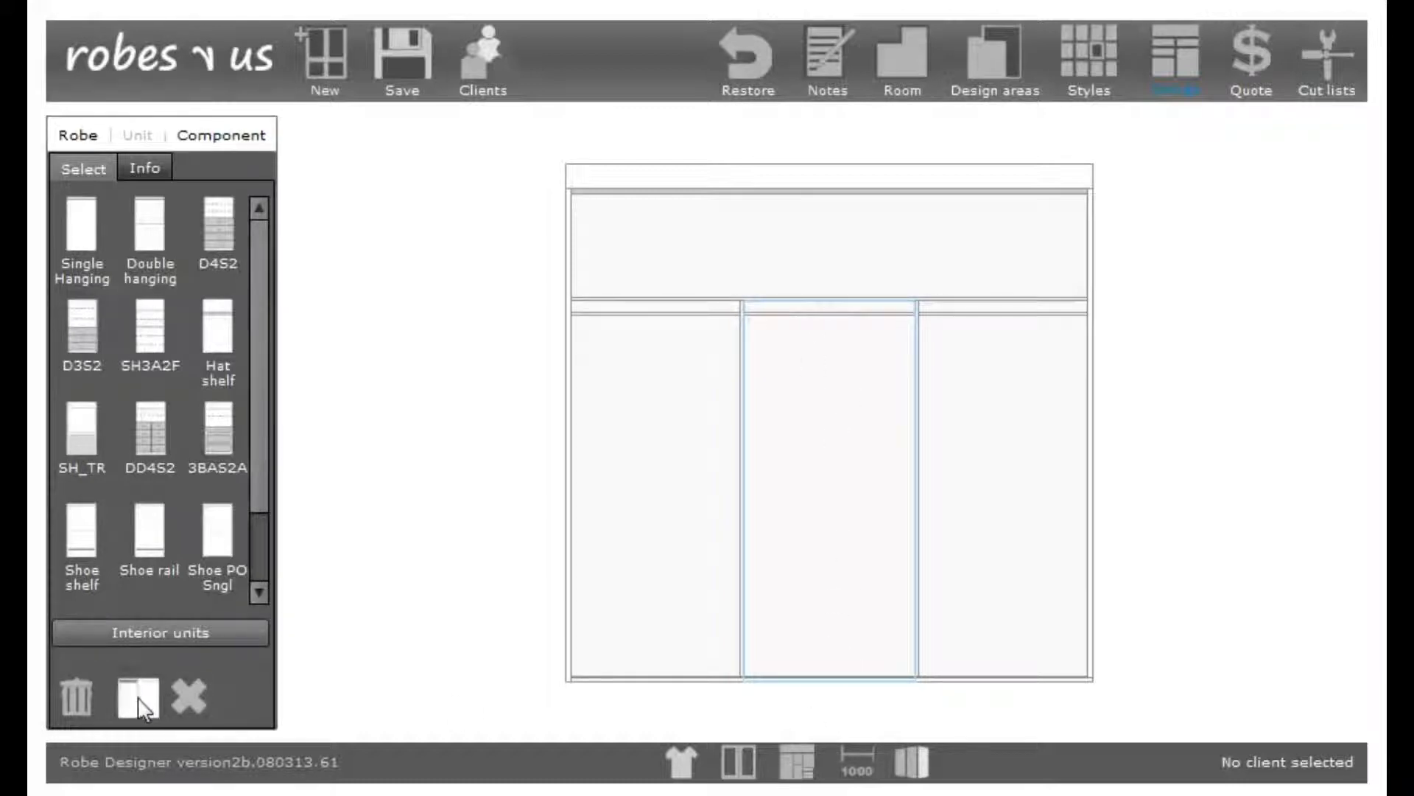
left_click(810, 345)
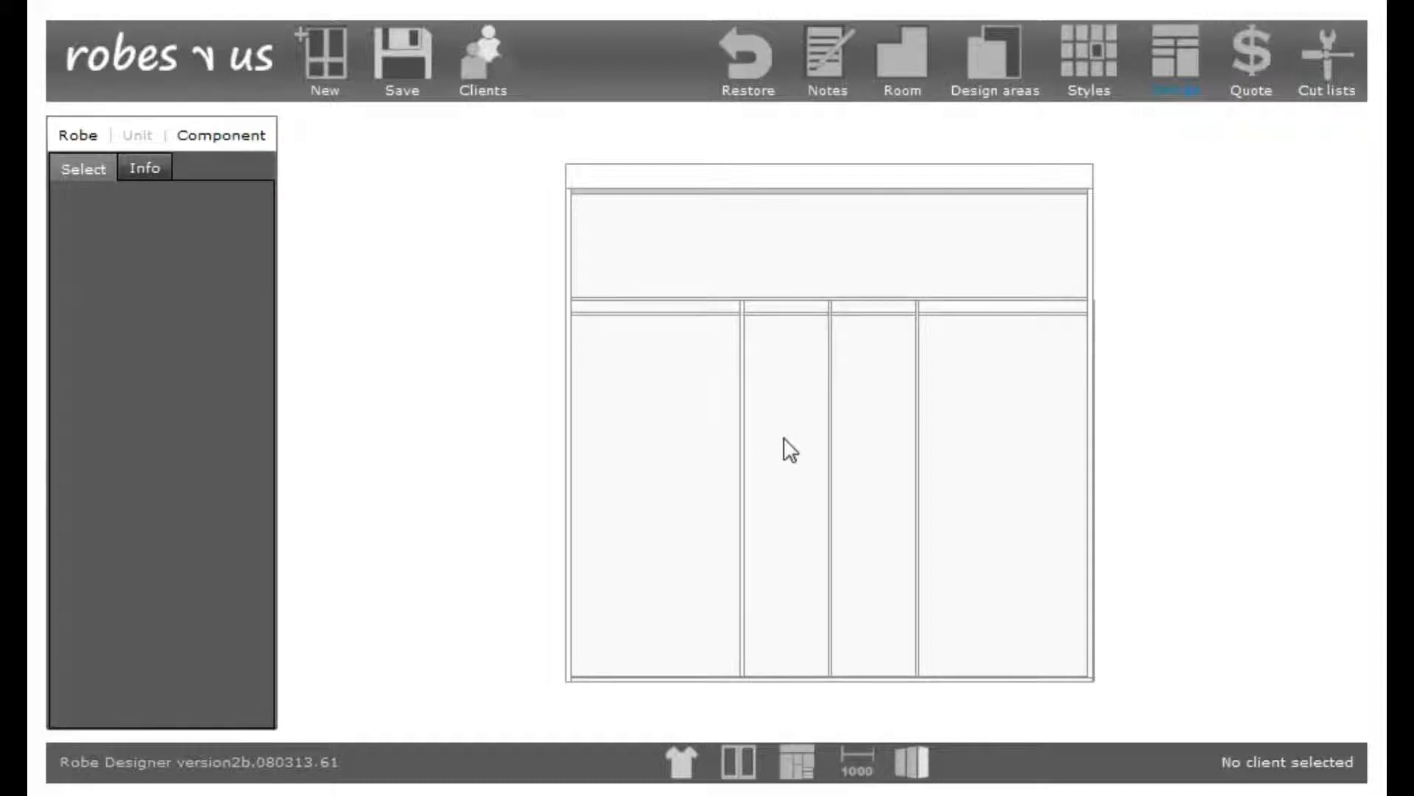
- Insert a D4S2 drawer unit, 492 wide and 450 deep, in the left half of the middle compartment, accepting the door-clash fix
left_click(802, 554)
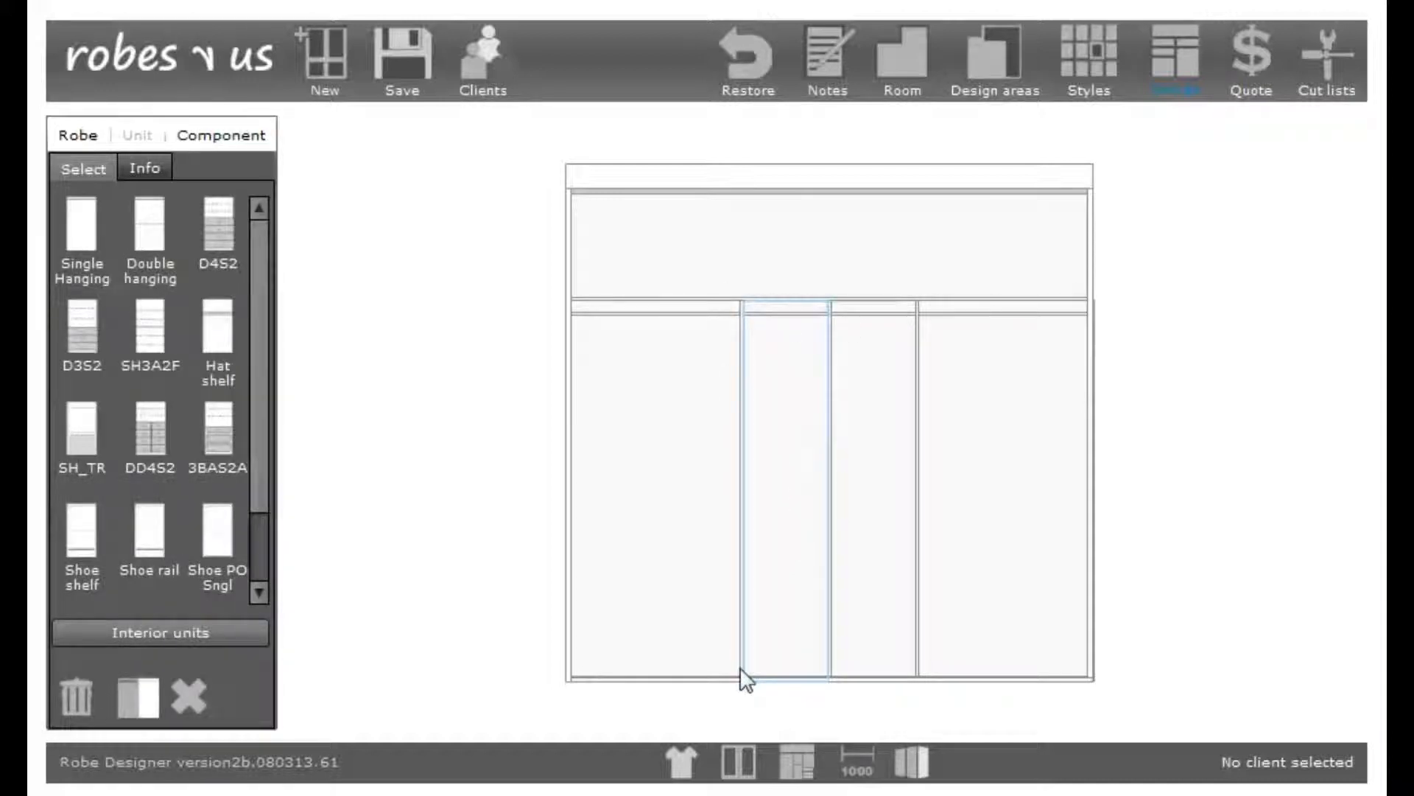
left_click(215, 235)
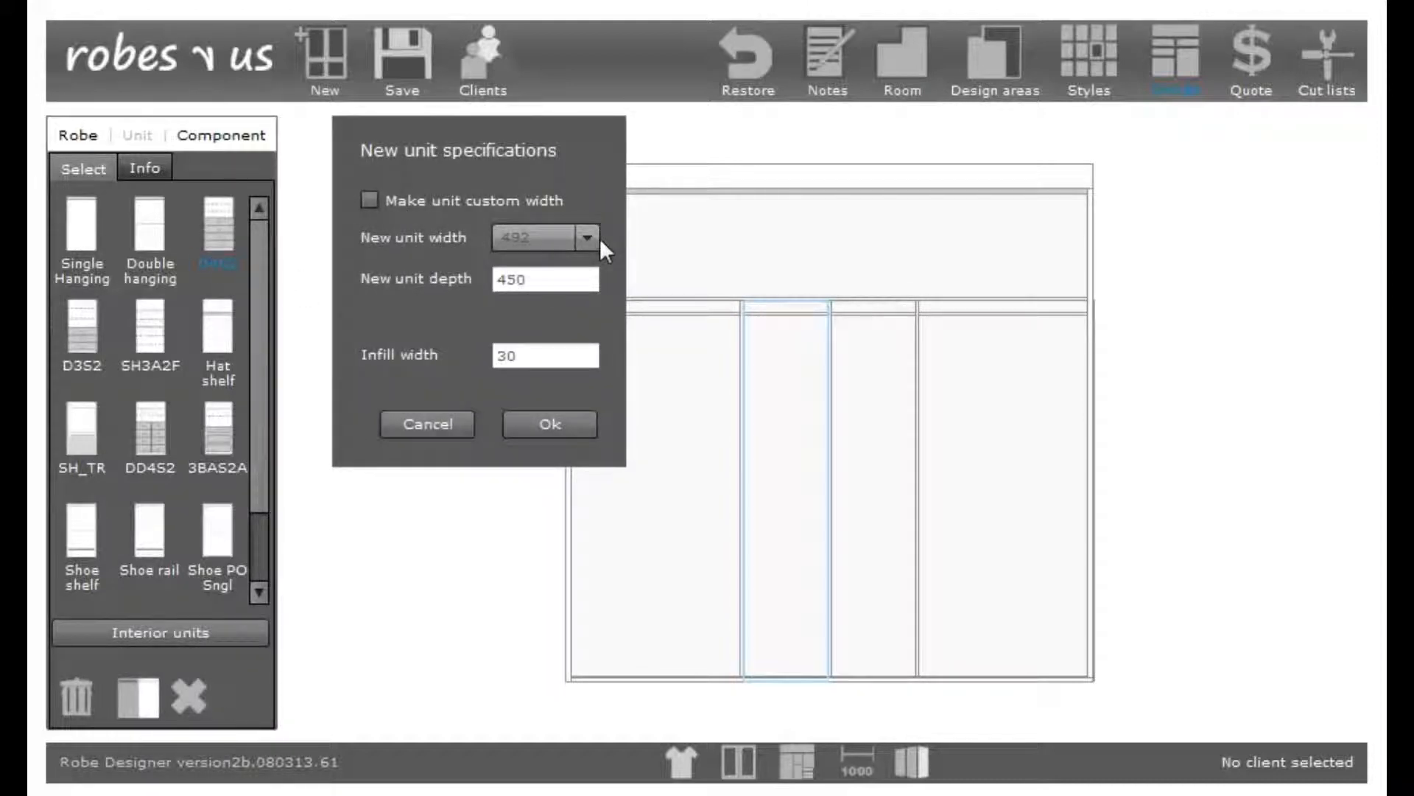
left_click(548, 427)
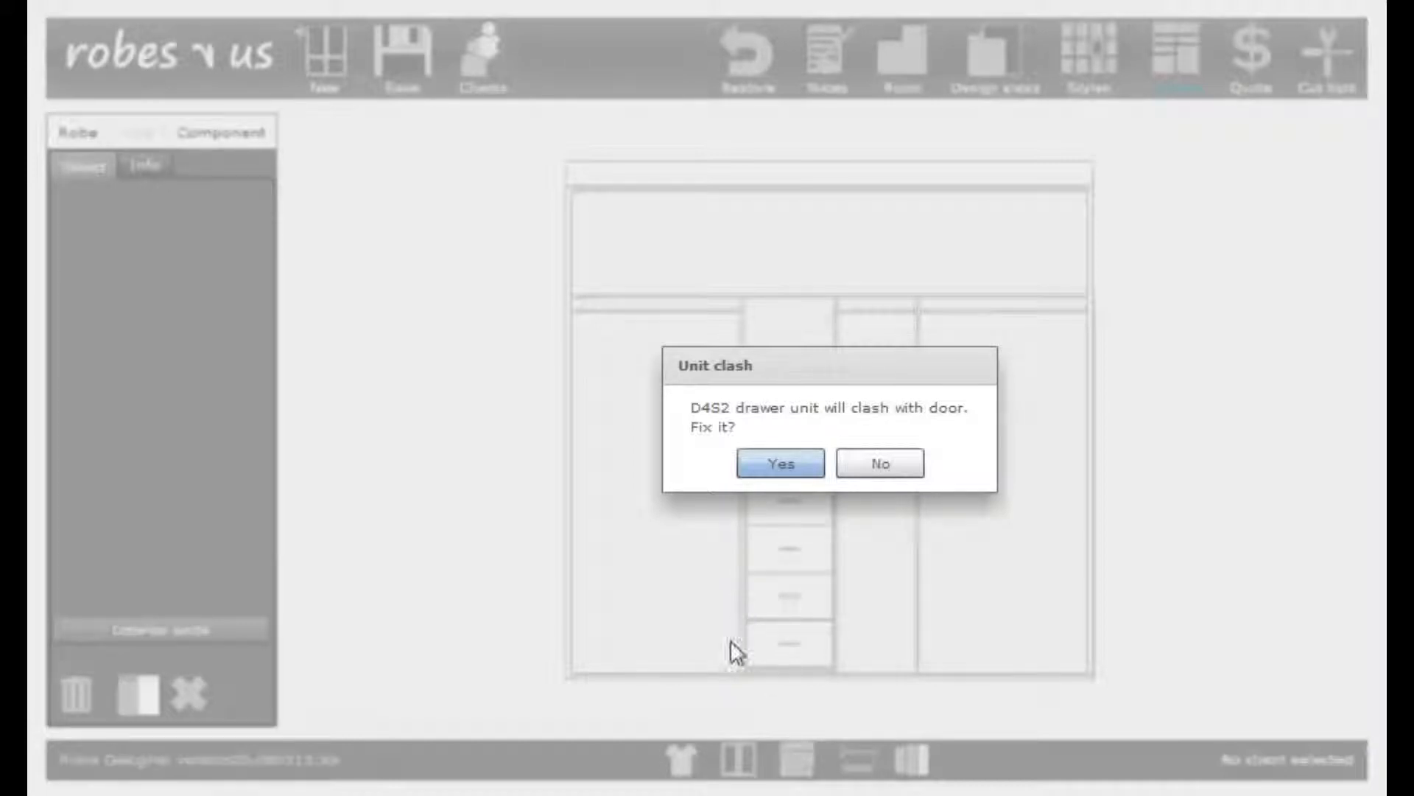
left_click(779, 466)
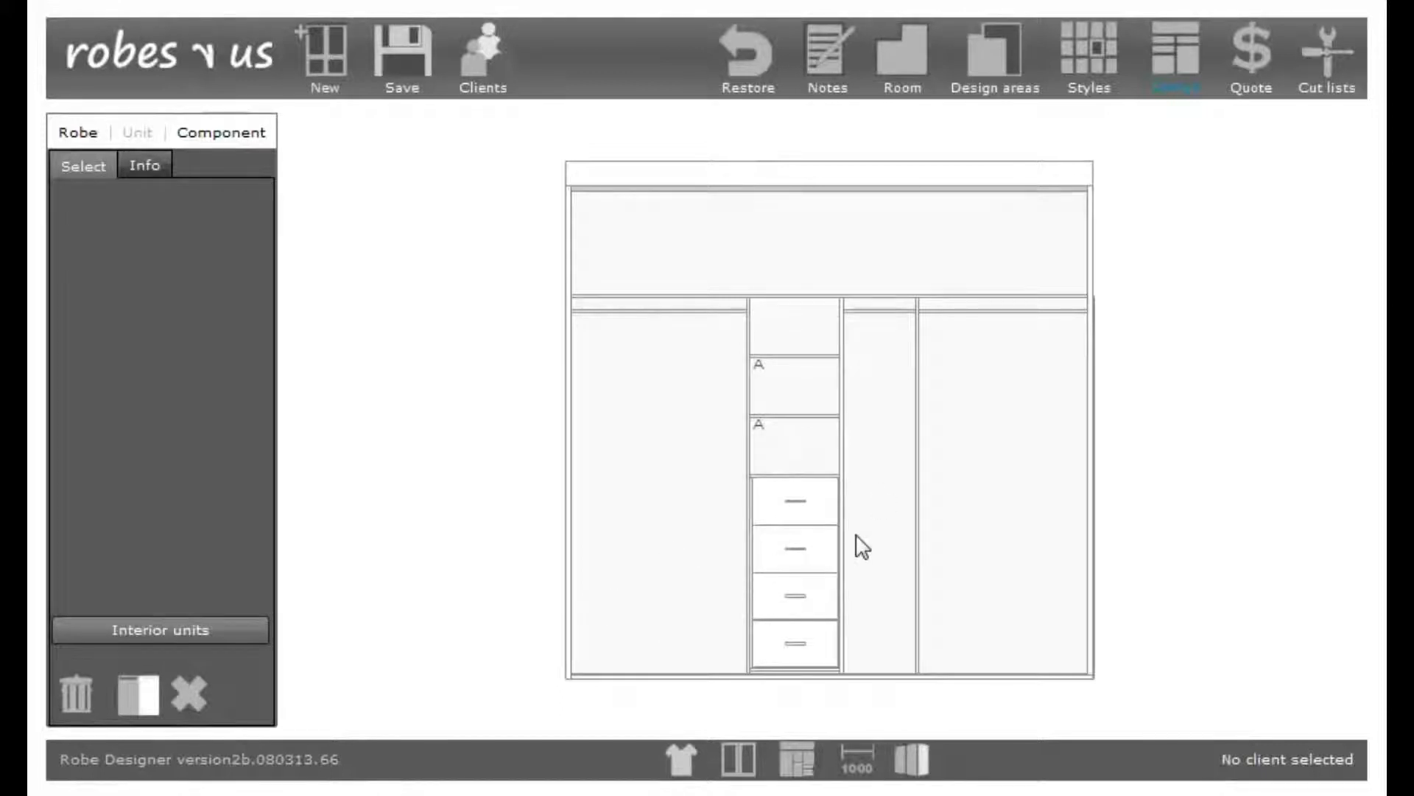
- Split the robe's leftmost compartment in half with a vertical upright and fit a Double hanging unit in its left half
left_click(894, 523)
left_click(668, 529)
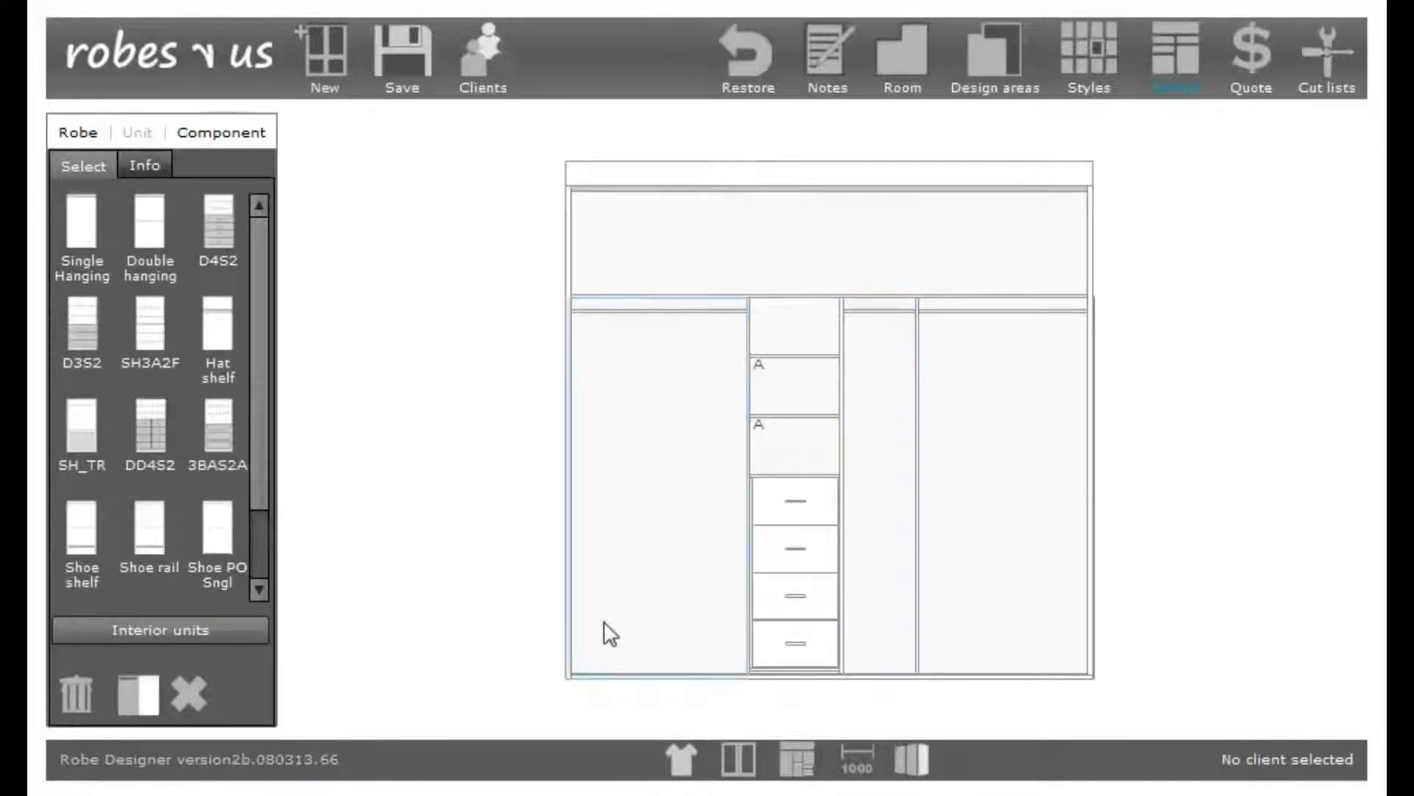
left_click(143, 698)
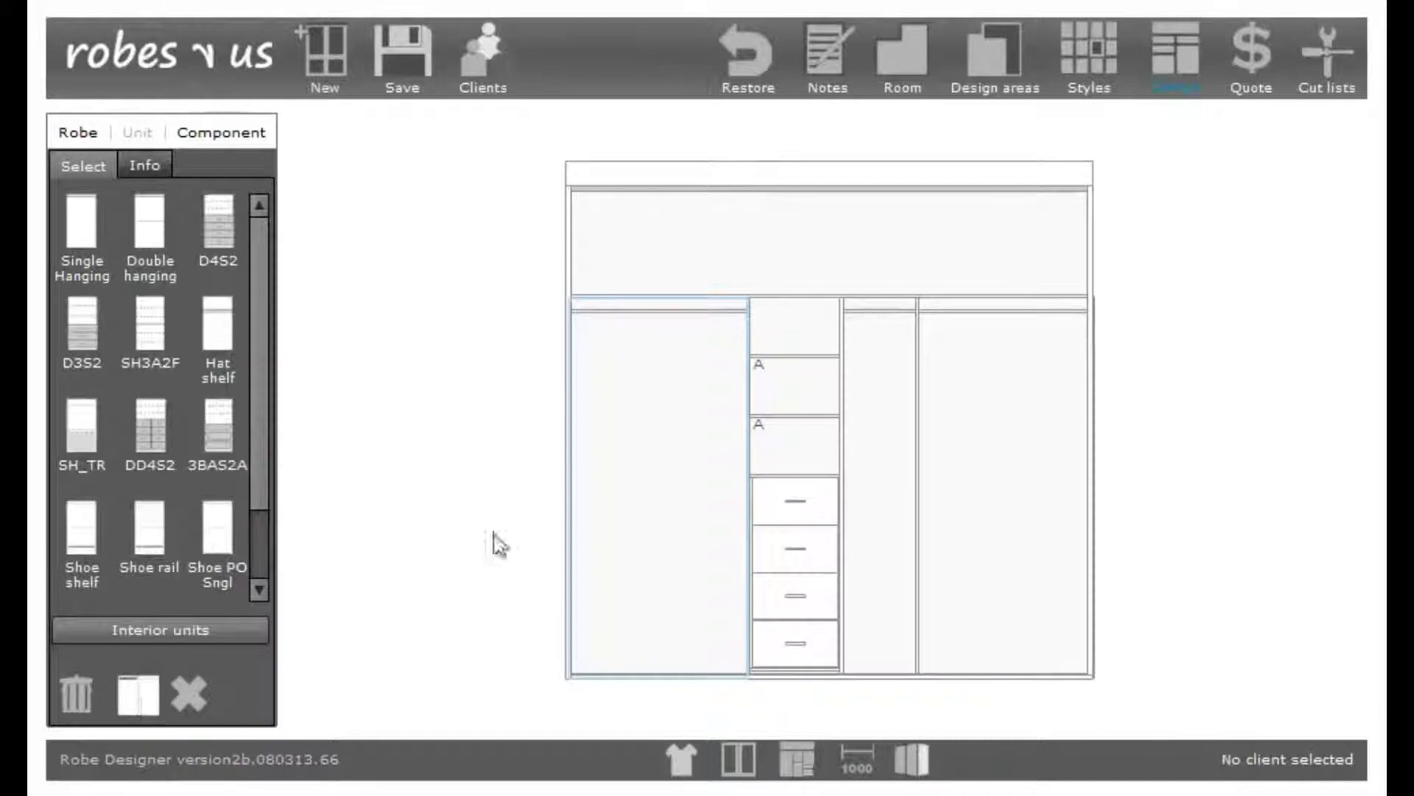
left_click(621, 607)
left_click(152, 227)
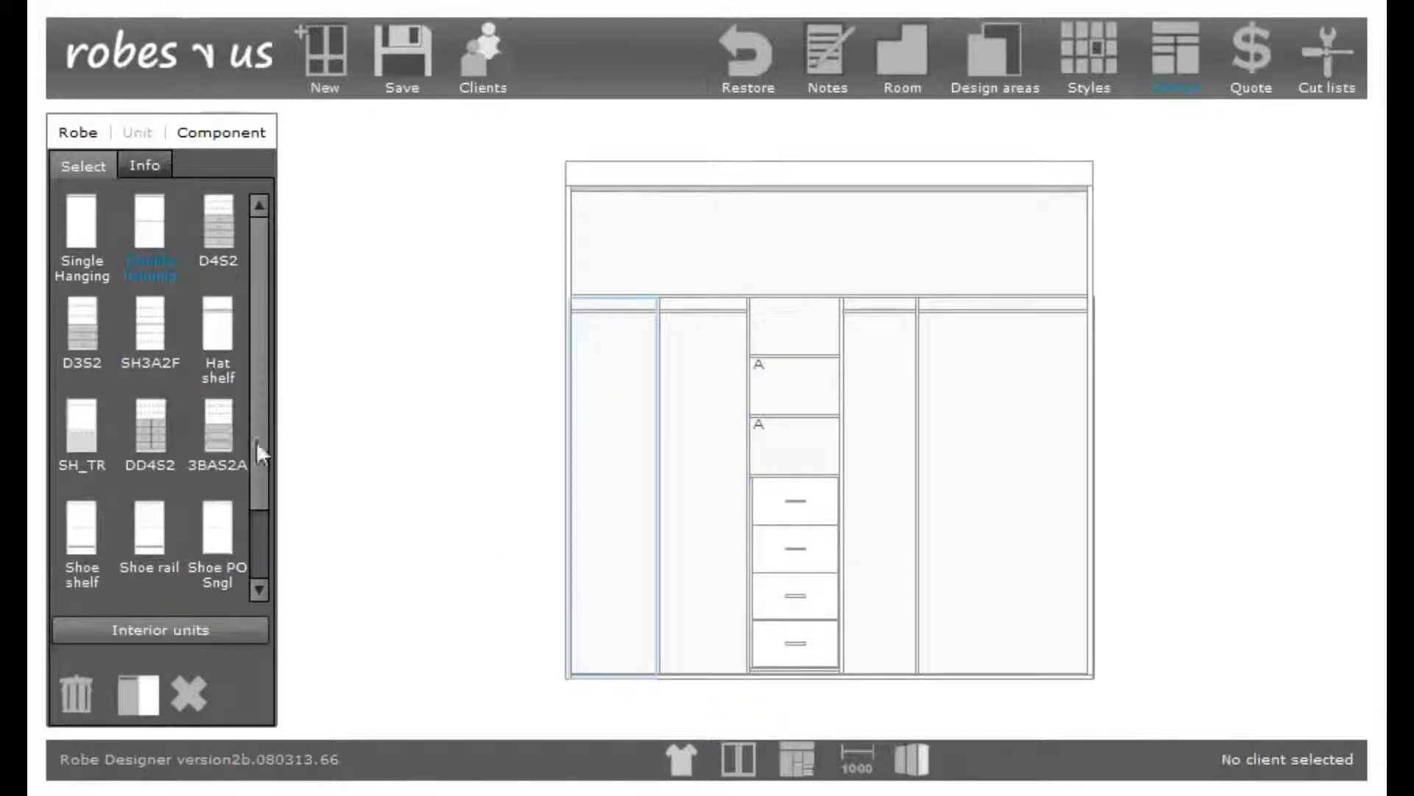
- Split the rightmost compartment in half with an upright and insert an SH3A2F shelf unit in its right half
left_click(1032, 461)
left_click(139, 694)
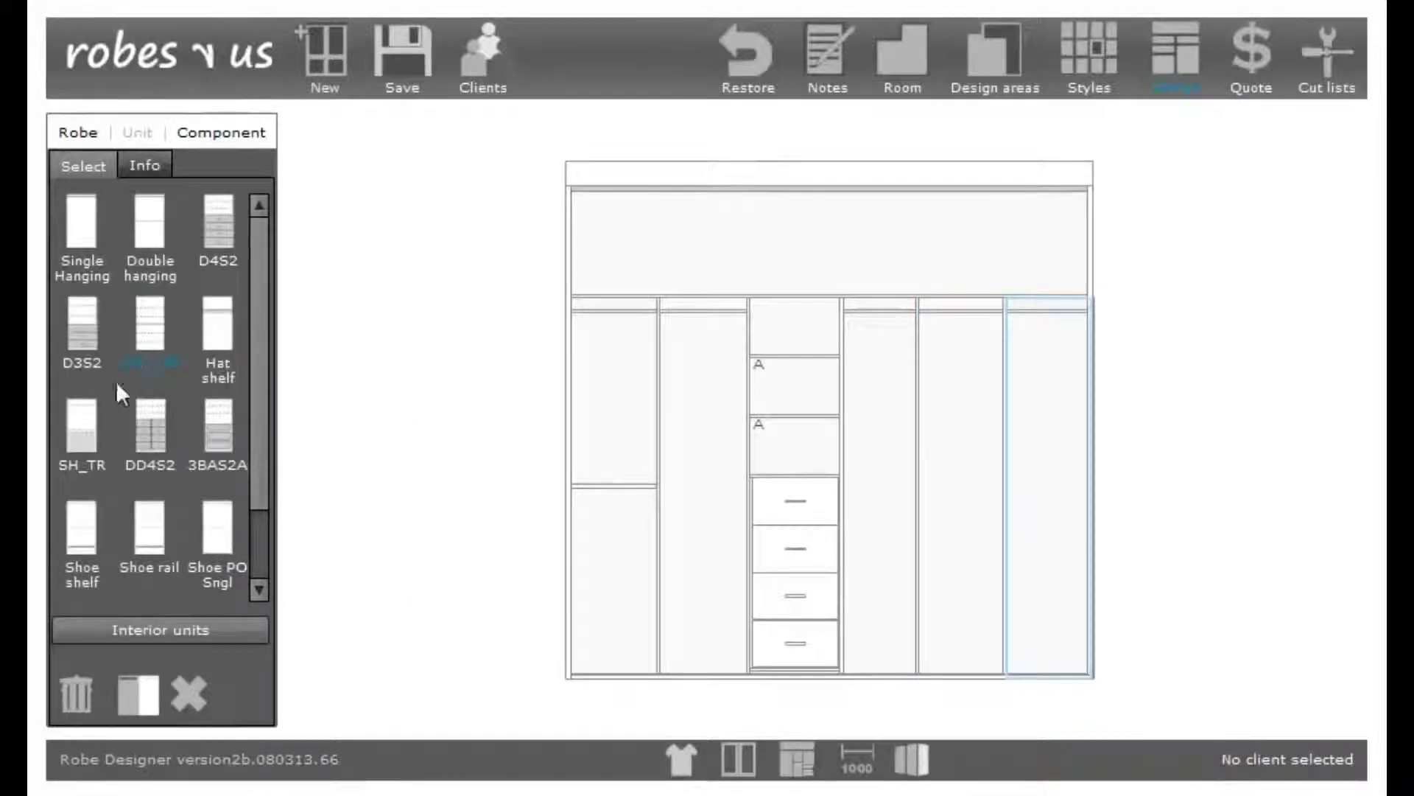
left_click(146, 334)
left_click(564, 429)
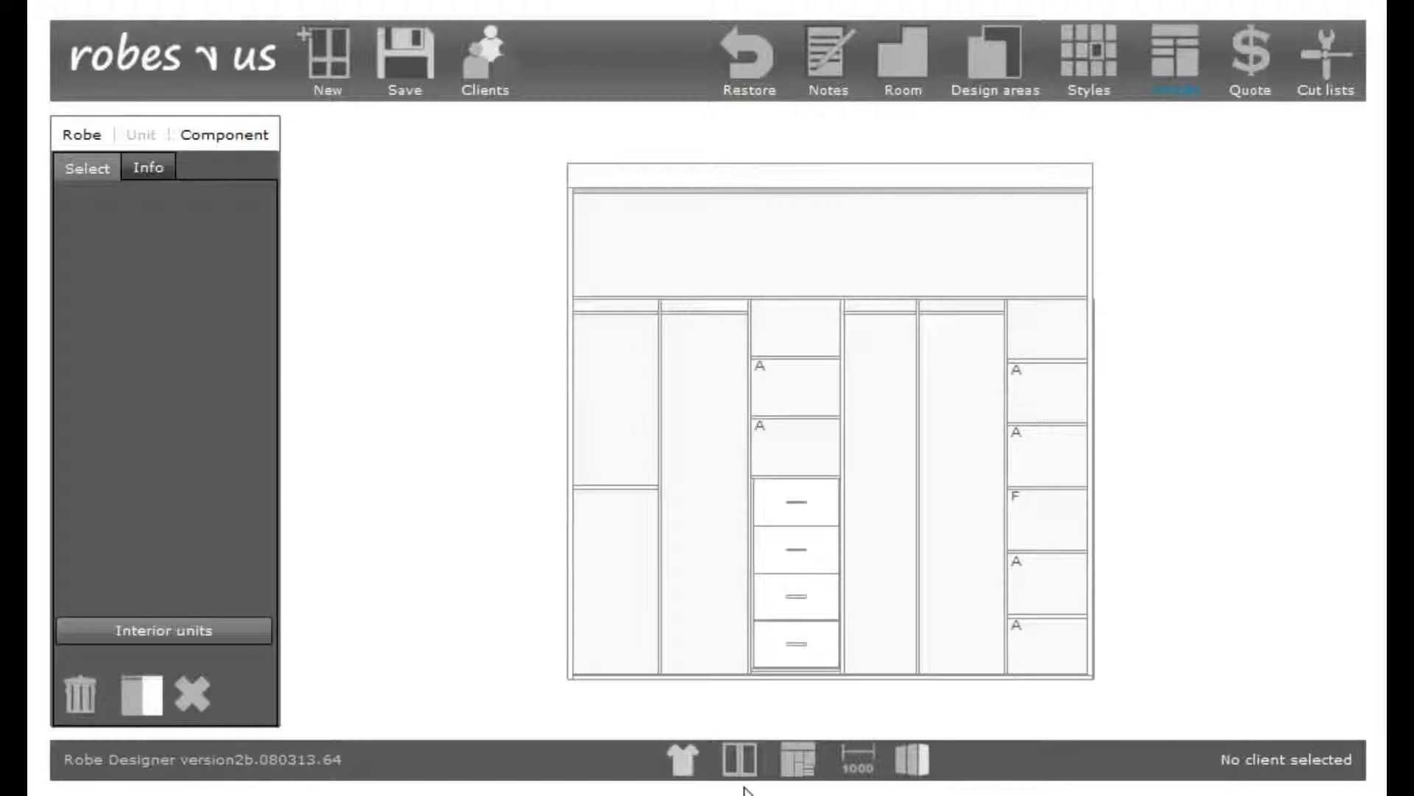
- Show the mirror doors over the interior and slide them open and closed to check access to the compartments and drawers
left_click(739, 758)
left_click_drag(878, 526, 1035, 534)
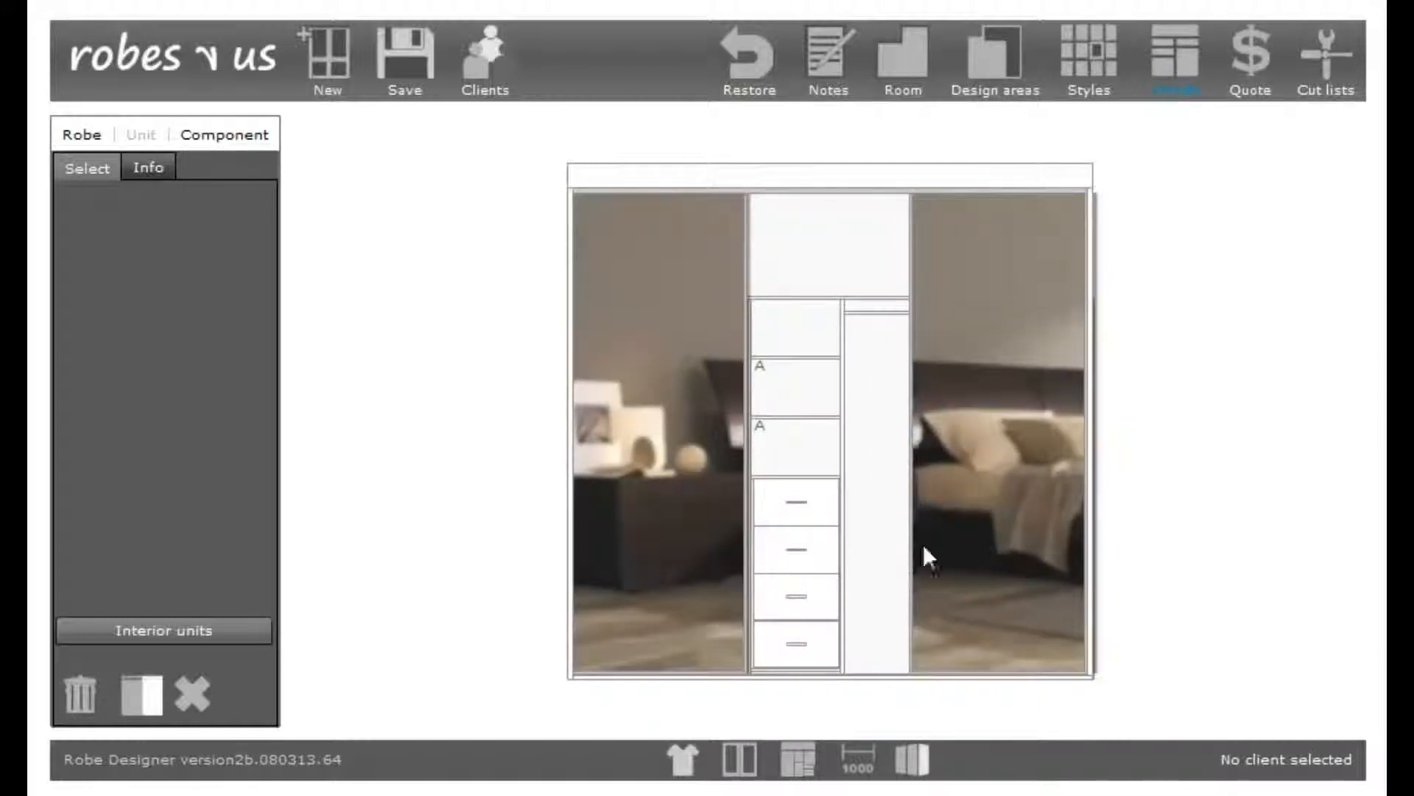
left_click_drag(745, 537, 929, 559)
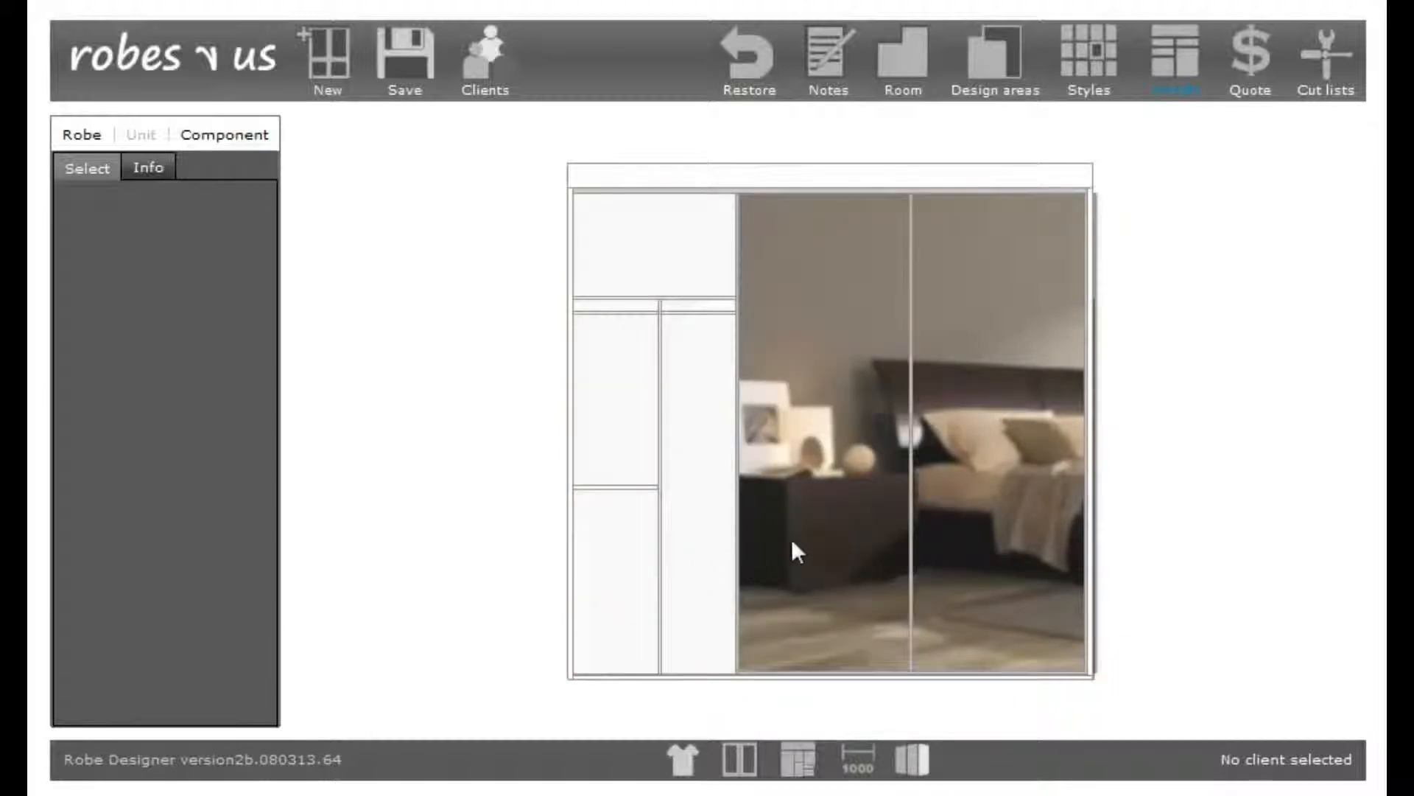
left_click_drag(786, 543, 624, 551)
mouse_move(967, 519)
left_mouse_down()
mouse_move(676, 517)
mouse_move(956, 514)
mouse_move(939, 520)
left_mouse_up()
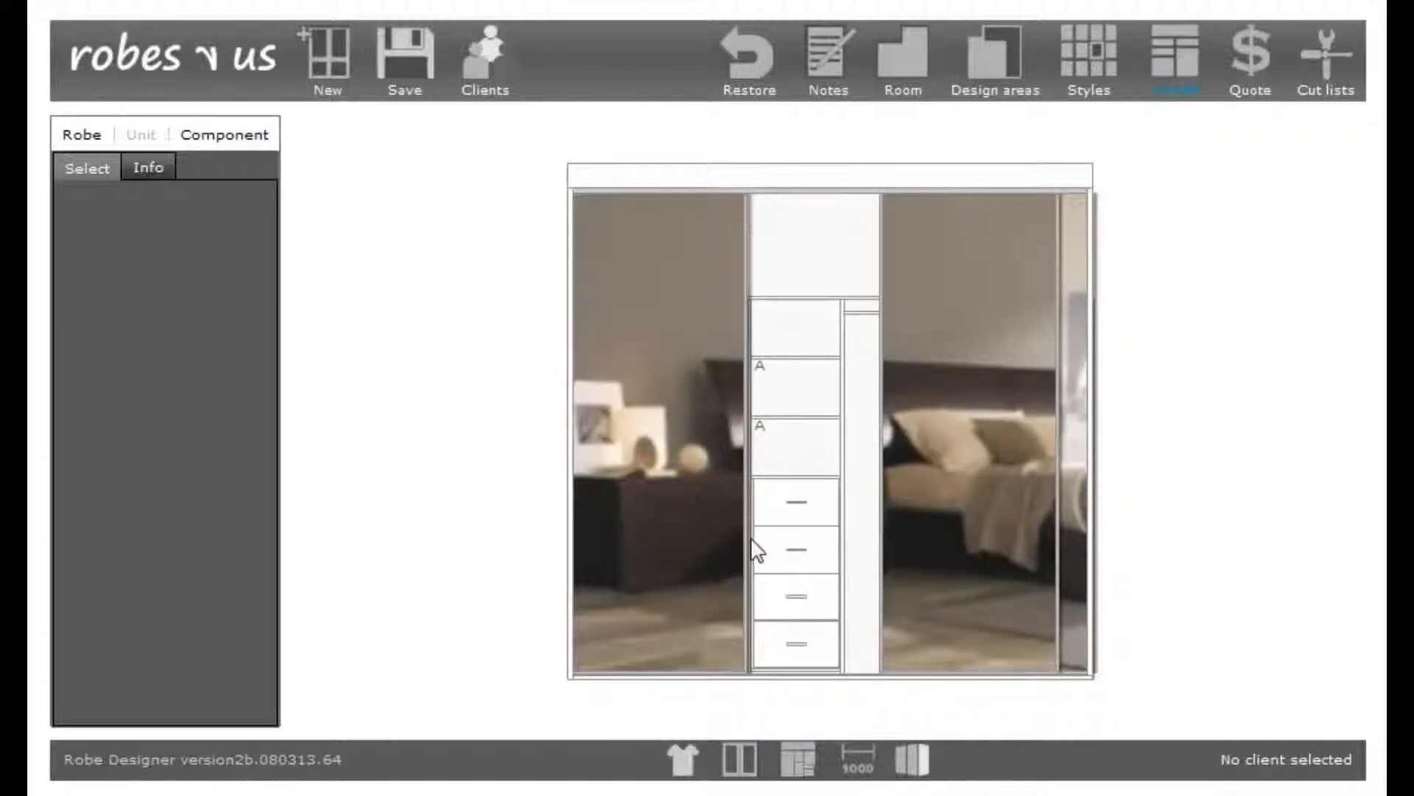
left_click_drag(917, 480, 827, 519)
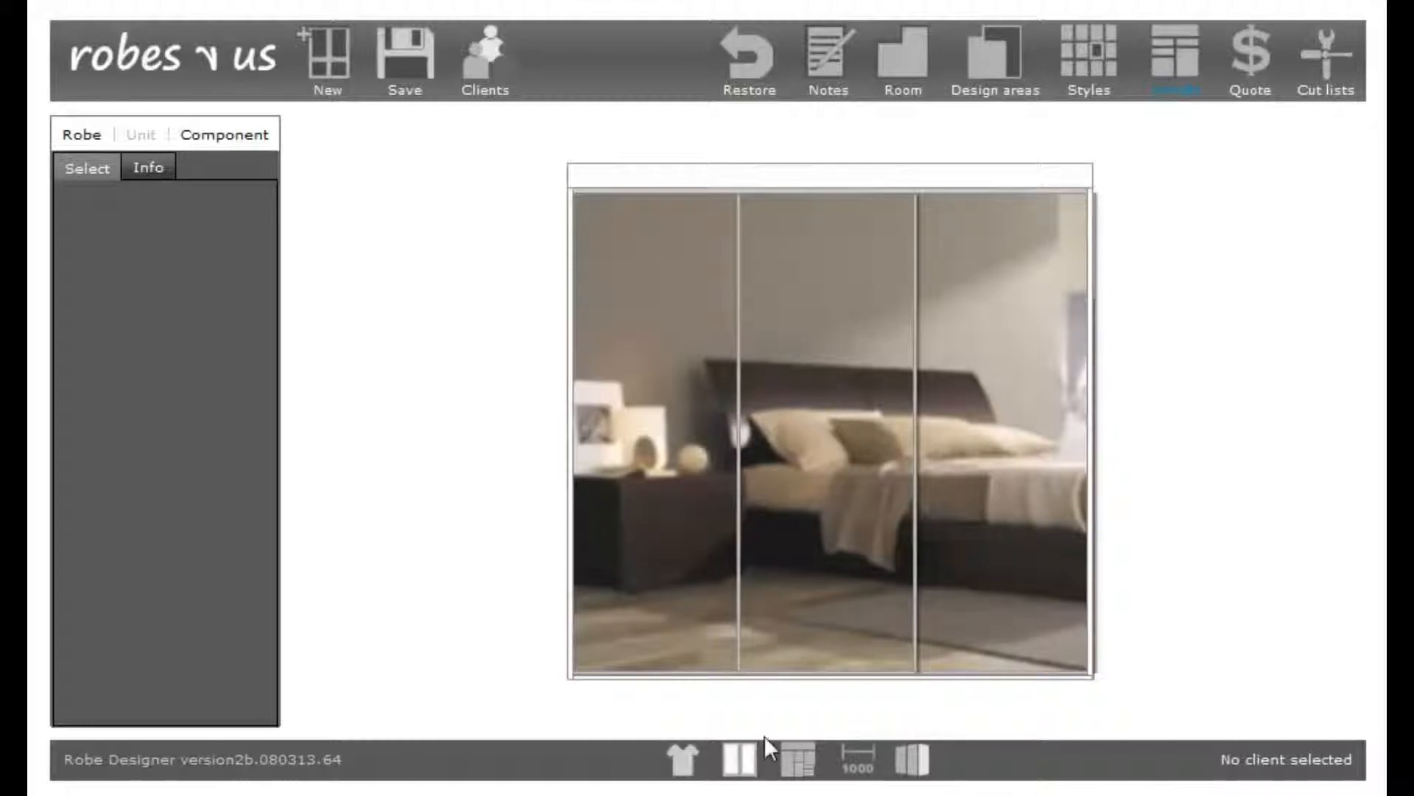
- Preview the interior with clothing displayed and with dimensions displayed, hiding each overlay again after checking it
left_click(687, 766)
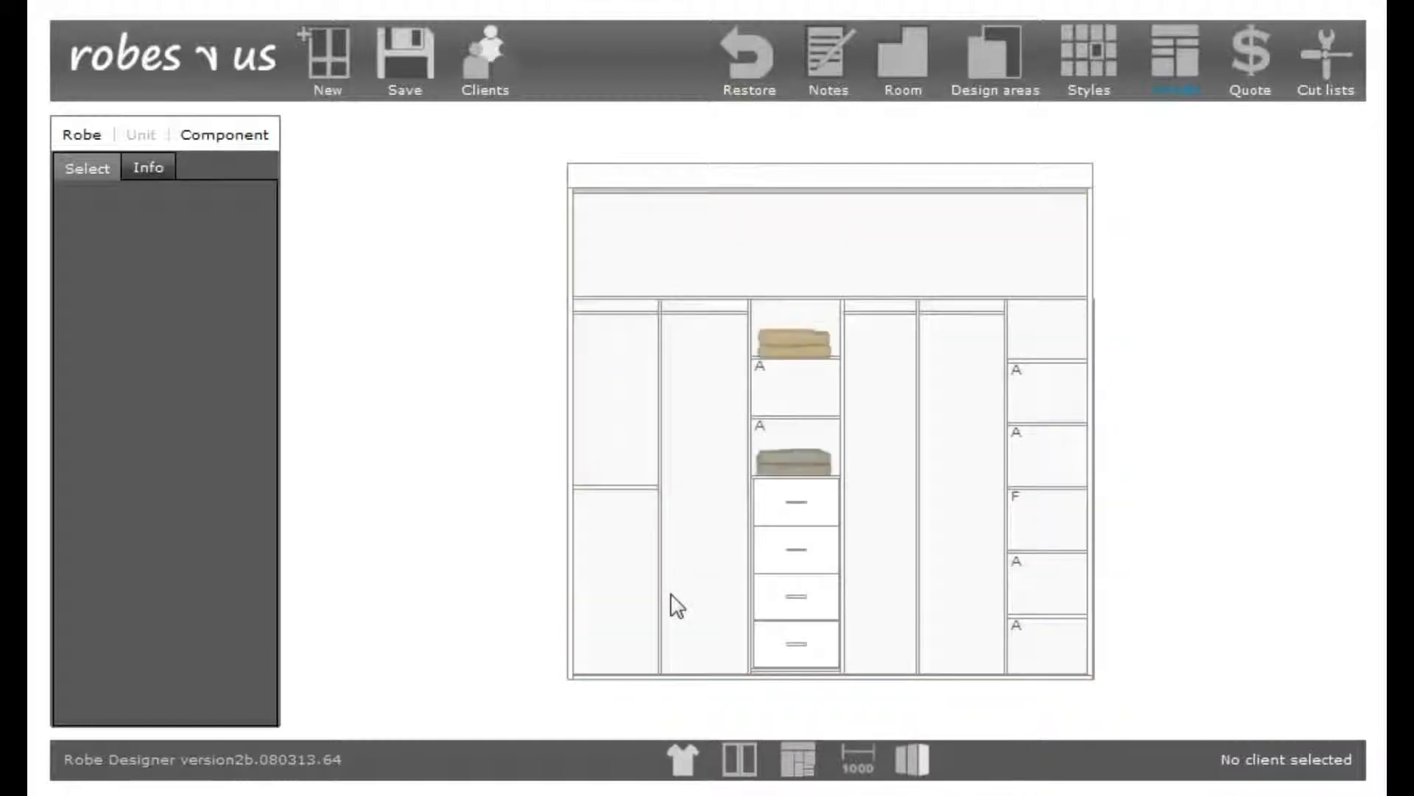
left_click(684, 762)
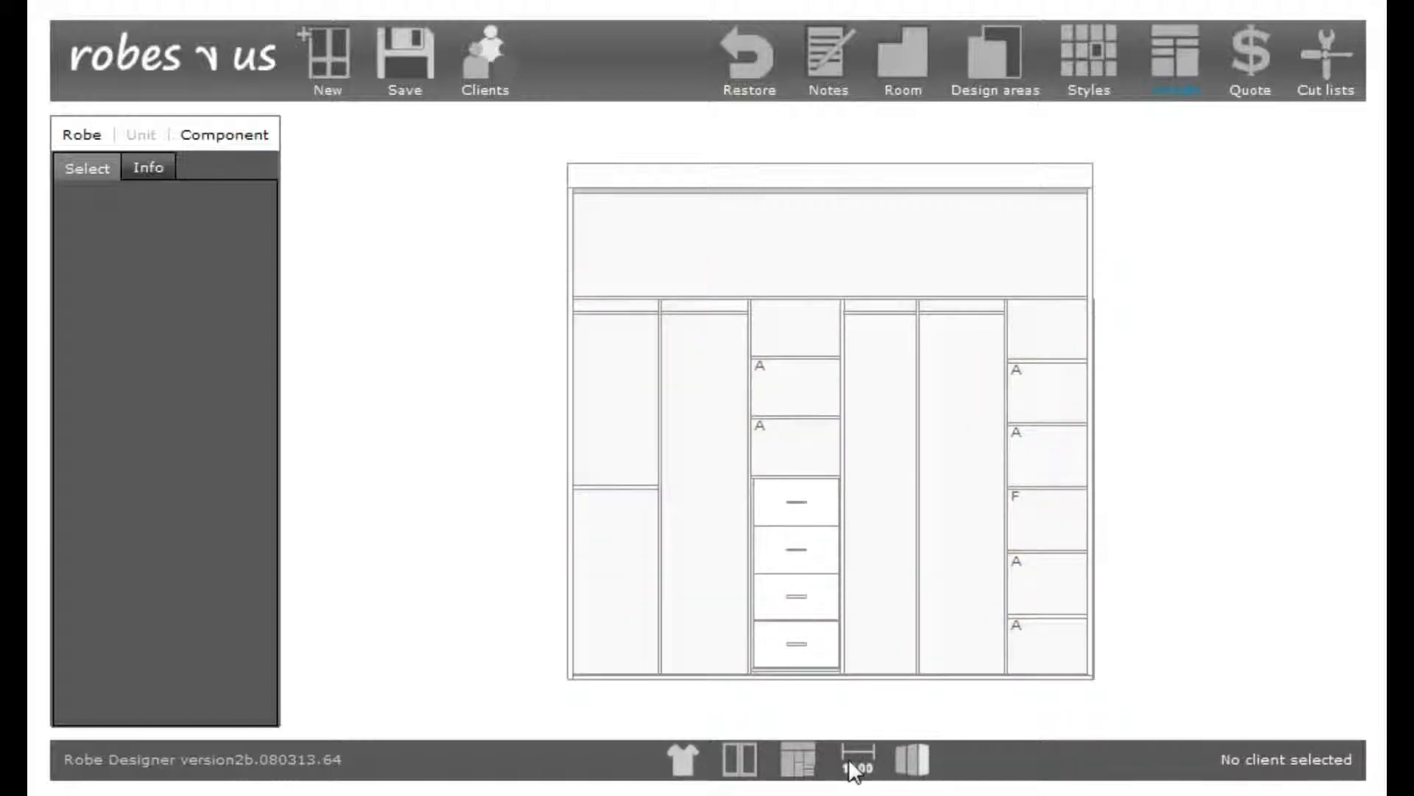
left_click(855, 762)
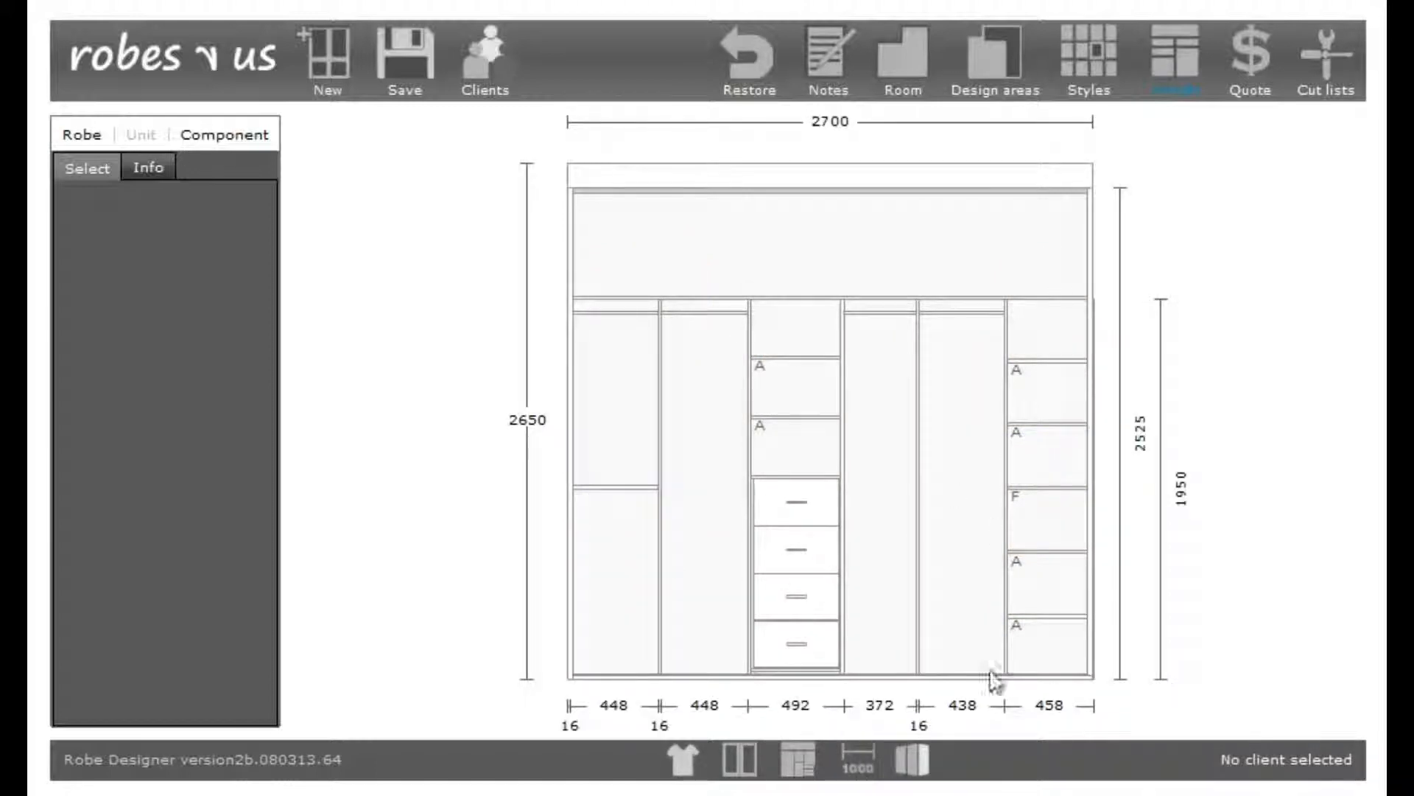
left_click(859, 763)
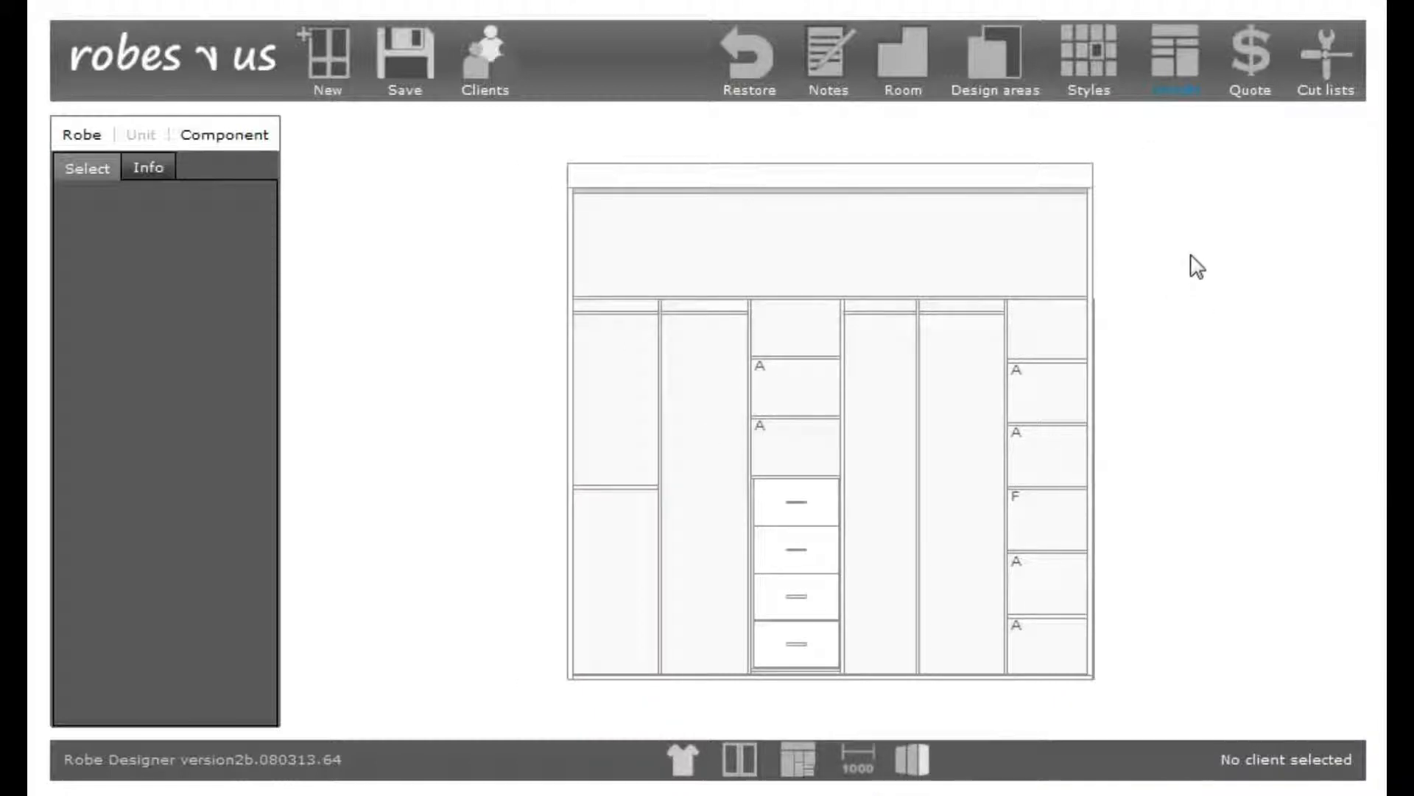
- Review the quote for the customised robe, from the door view and specifications to the price totals and signature area
left_click(1249, 59)
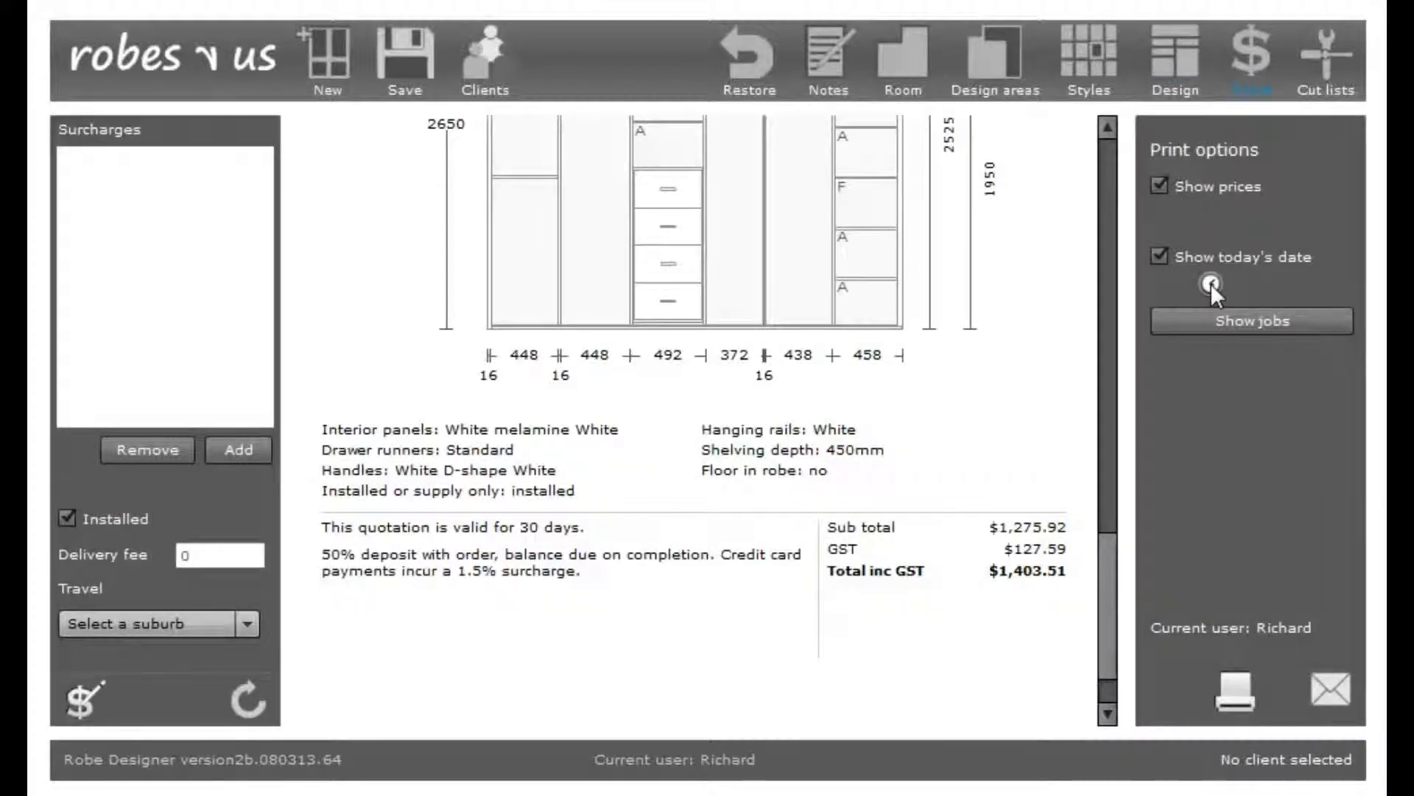
left_click_drag(1109, 582, 1100, 285)
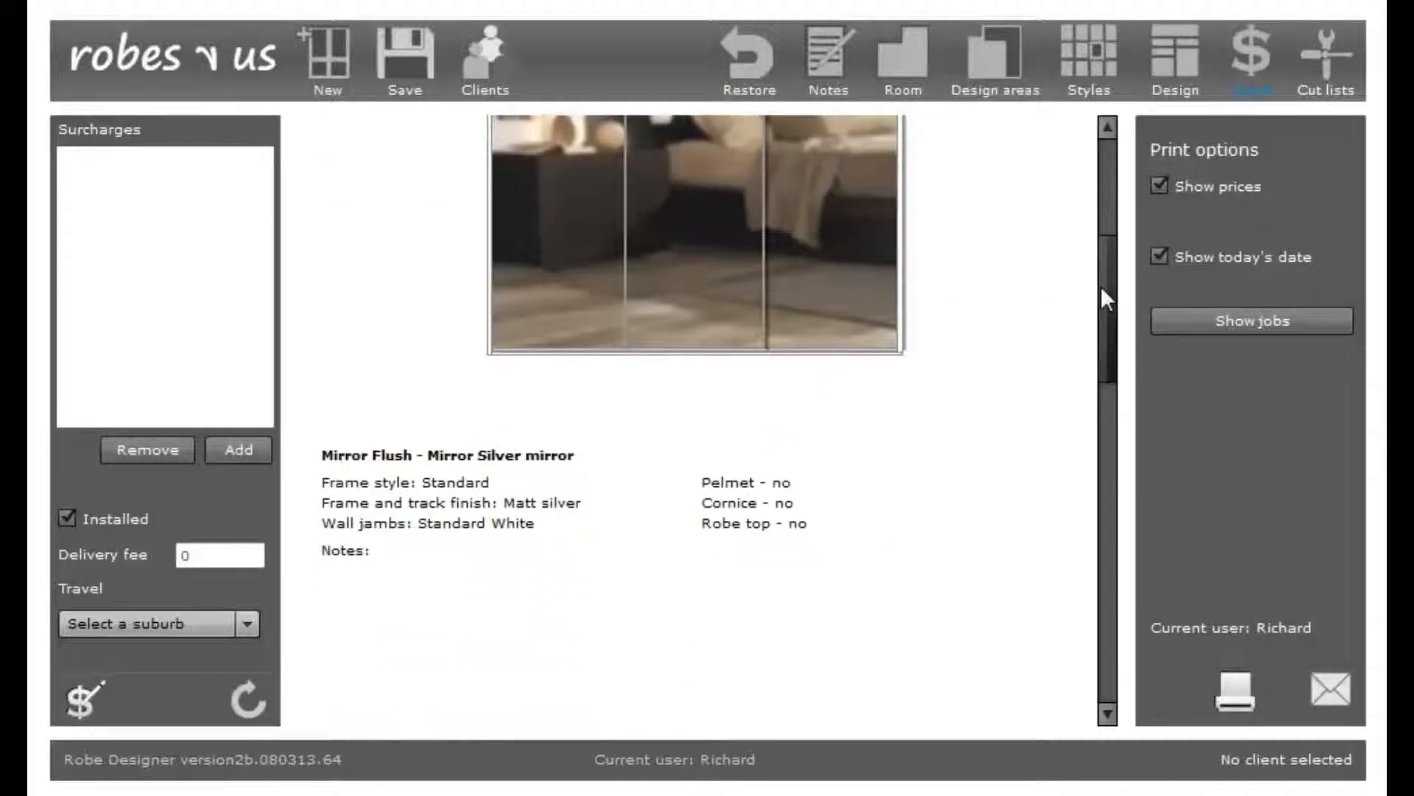
mouse_move(1110, 369)
left_mouse_down()
mouse_move(1086, 600)
mouse_move(1102, 604)
mouse_move(1107, 648)
left_mouse_up()
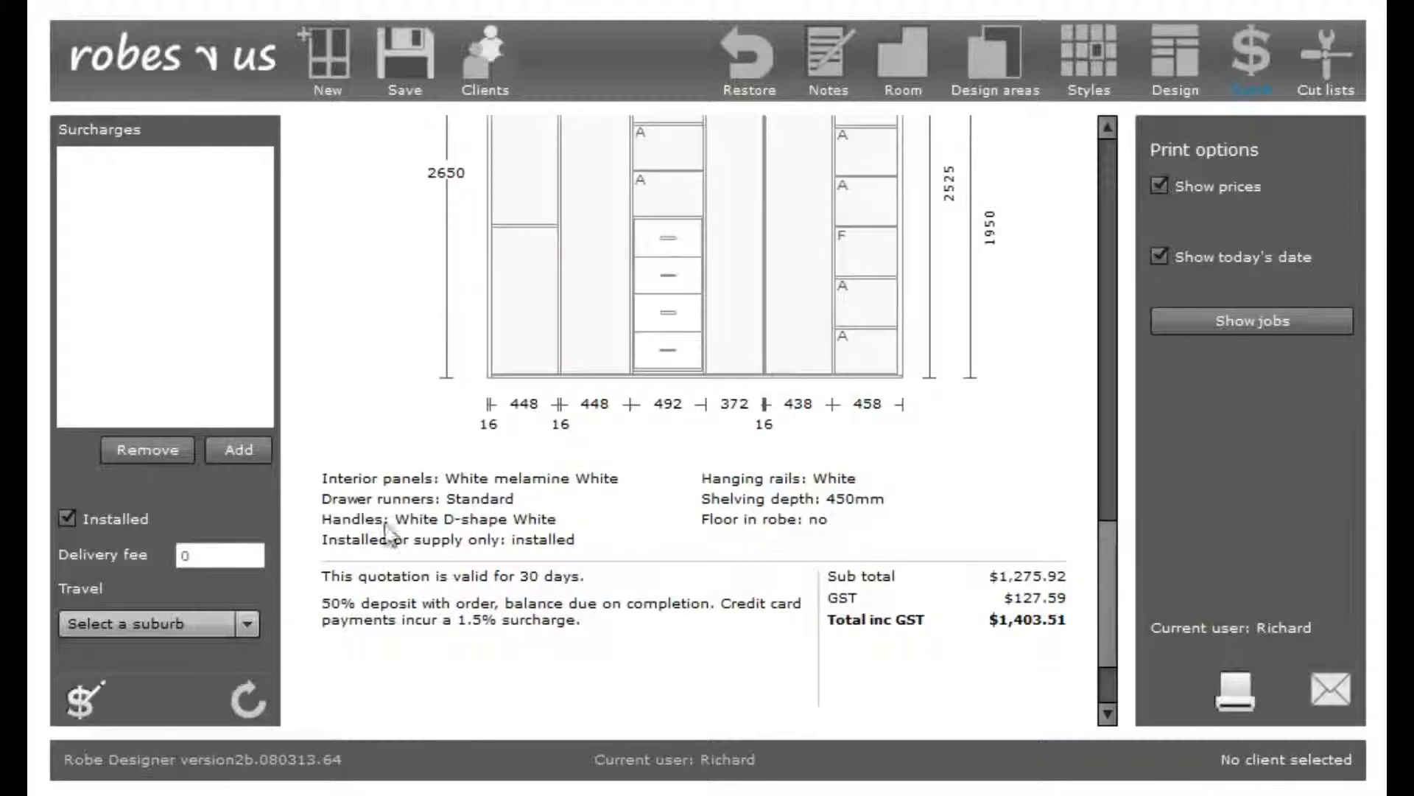
scroll(1110, 625, "down", 3)
left_click_drag(1106, 615, 1107, 626)
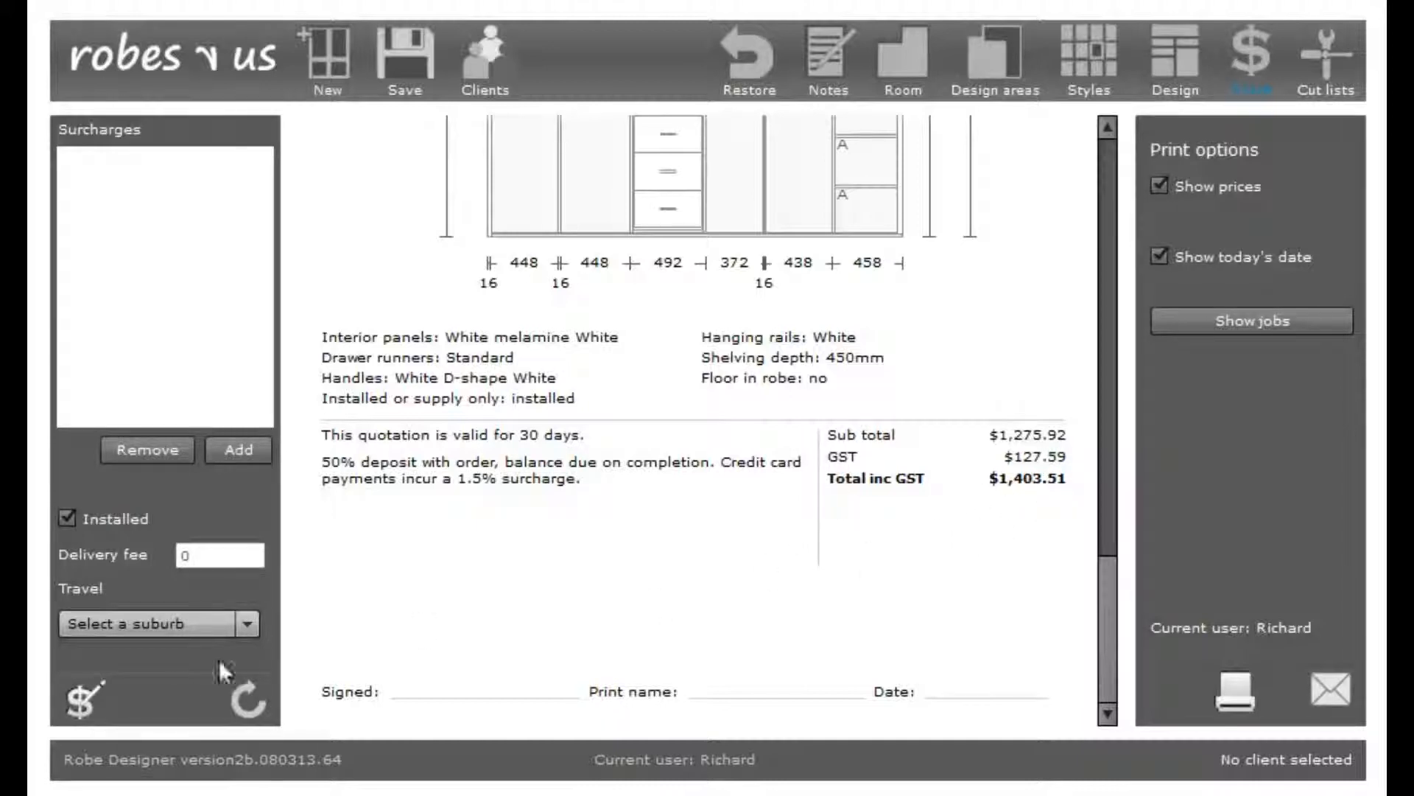
- Adjust the quote's total price including GST to 1300 and have it shown as a discounted price
left_click(84, 698)
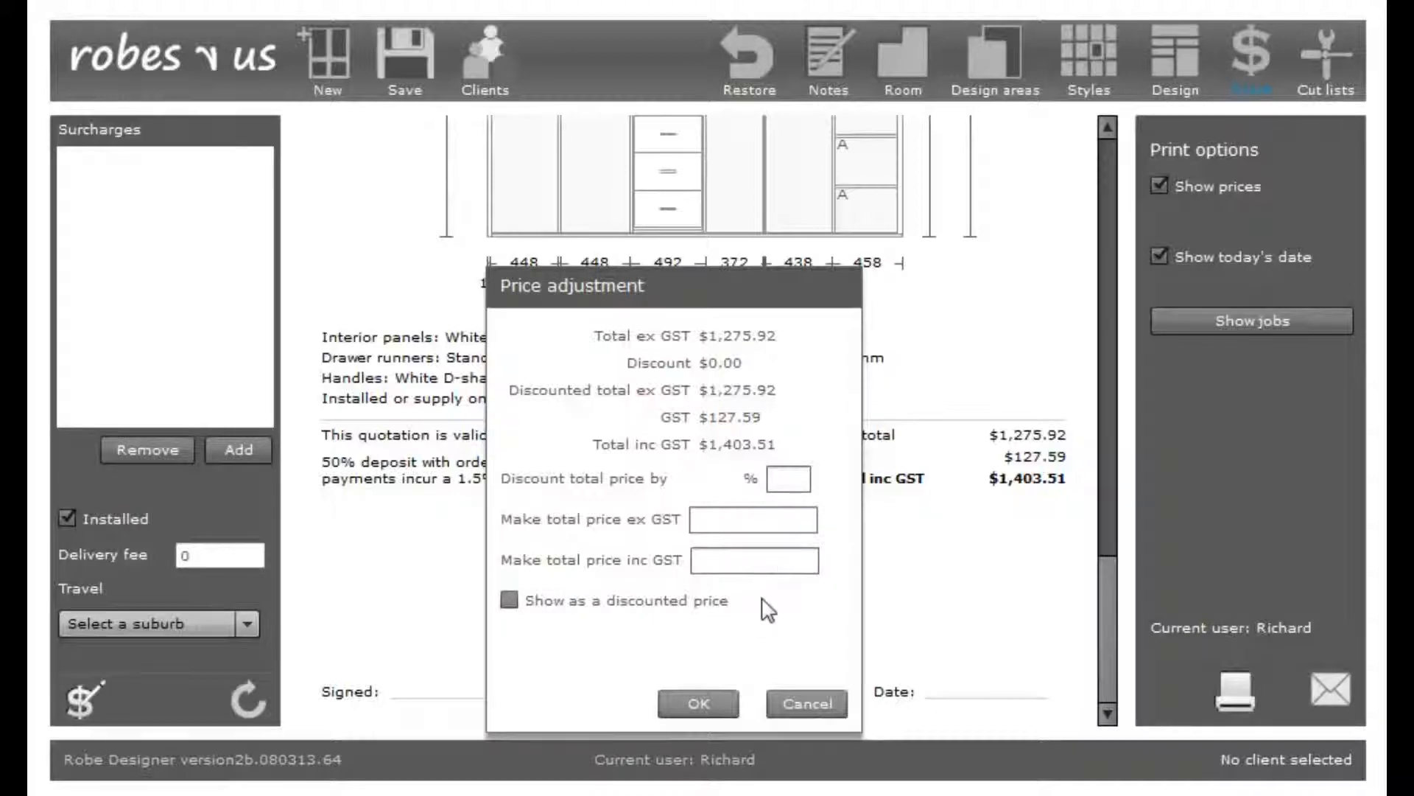
left_click(726, 561)
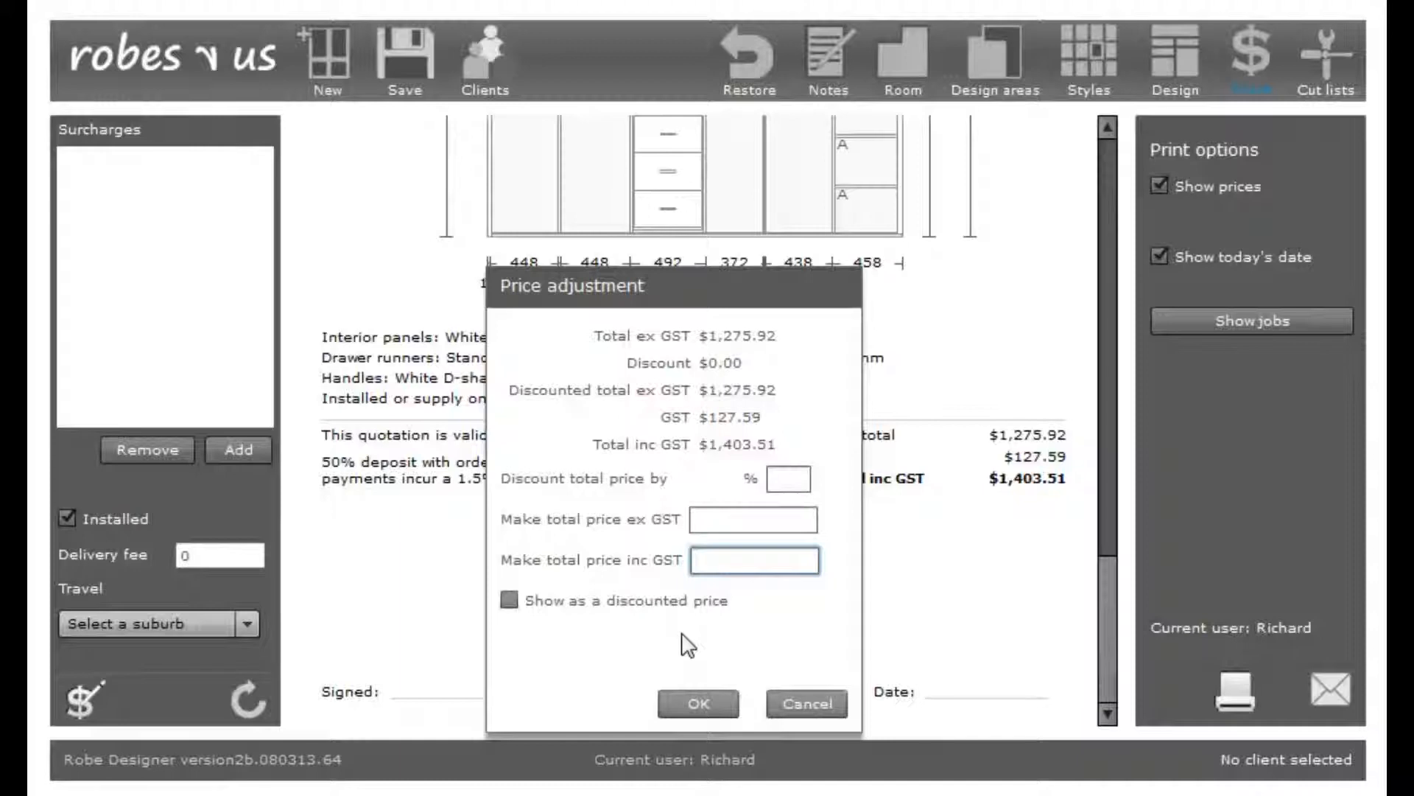
type("1300")
left_click(508, 599)
left_click(714, 703)
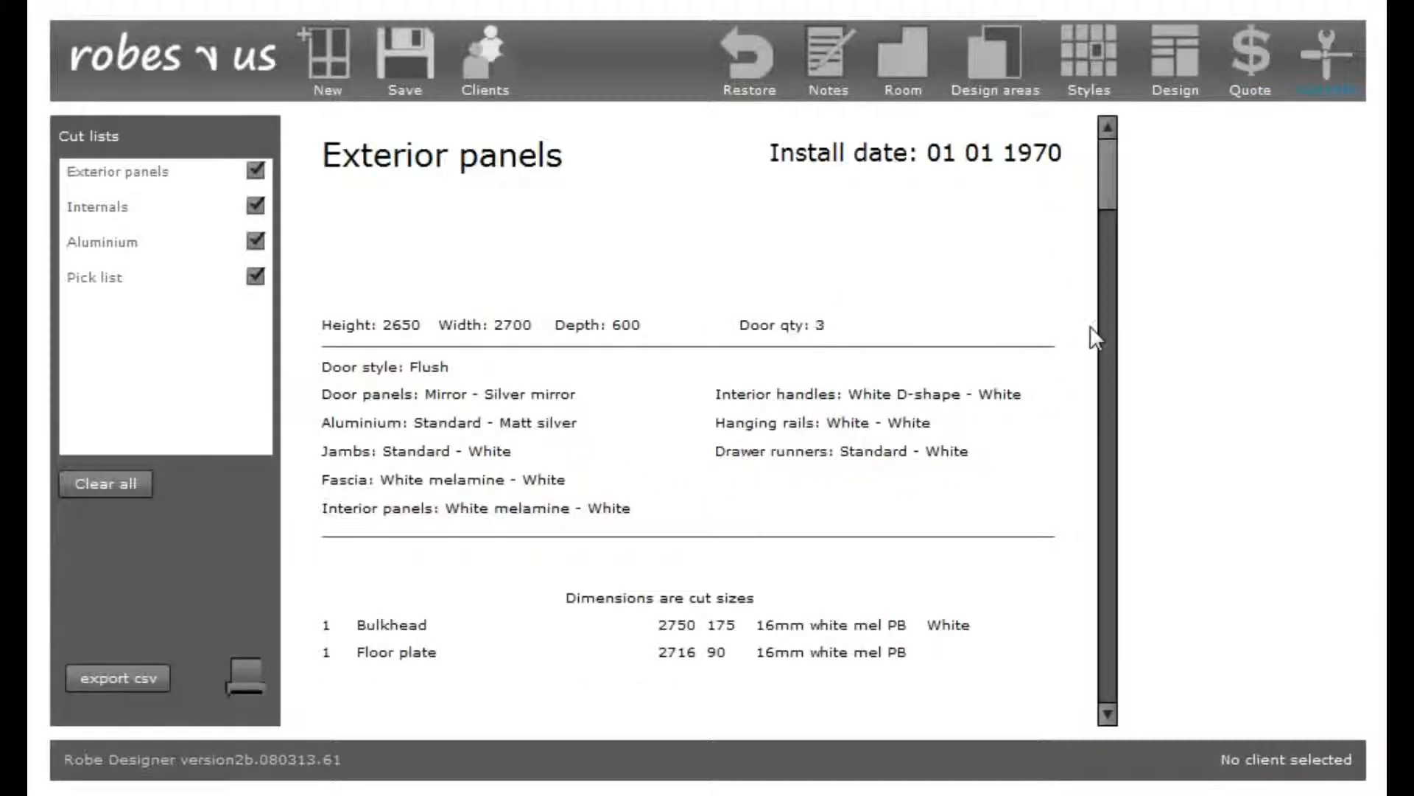
- Examine the robe's cut lists, from the exterior panels through to the aluminium cut sizes, and return to the beginning
left_click_drag(1105, 184, 1109, 504)
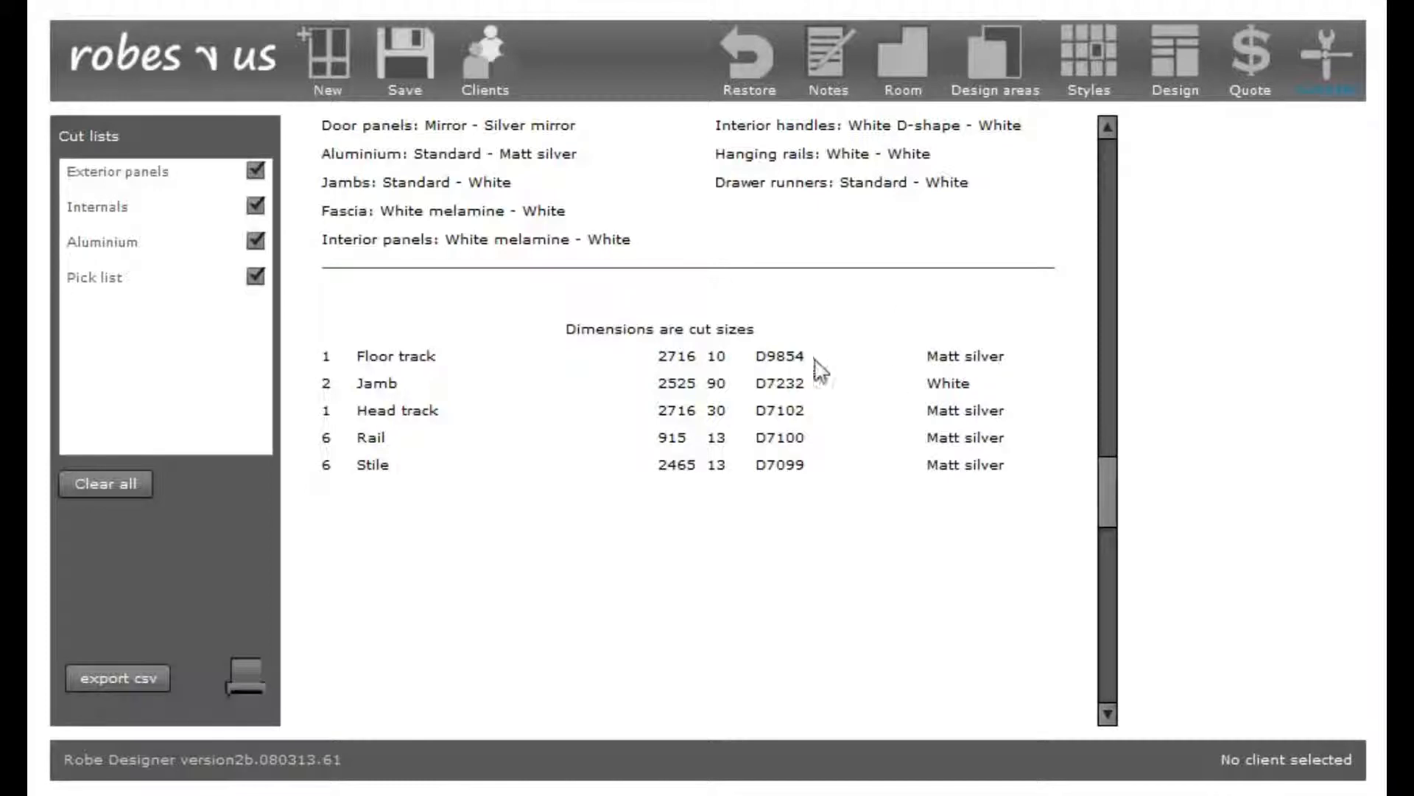
left_click_drag(1108, 492, 1102, 158)
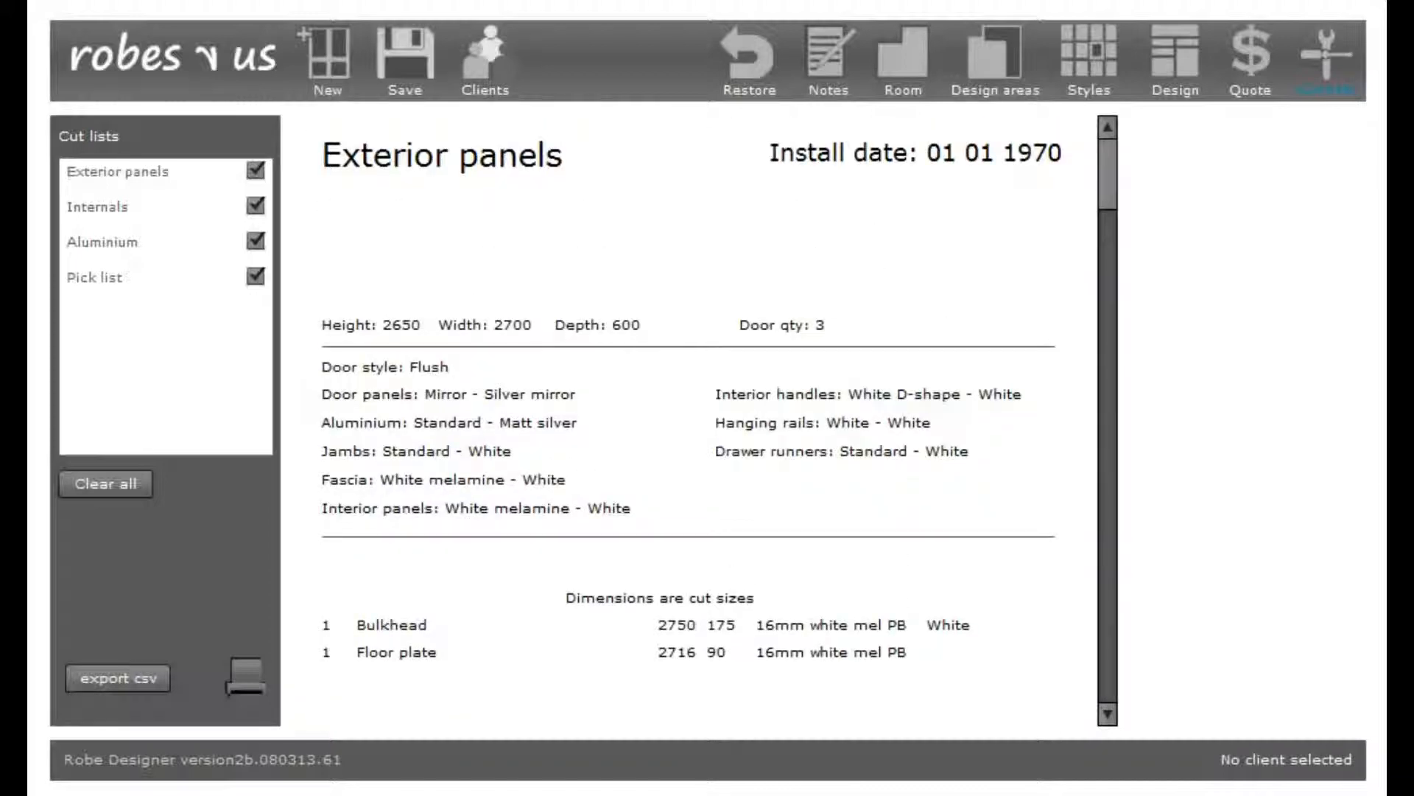